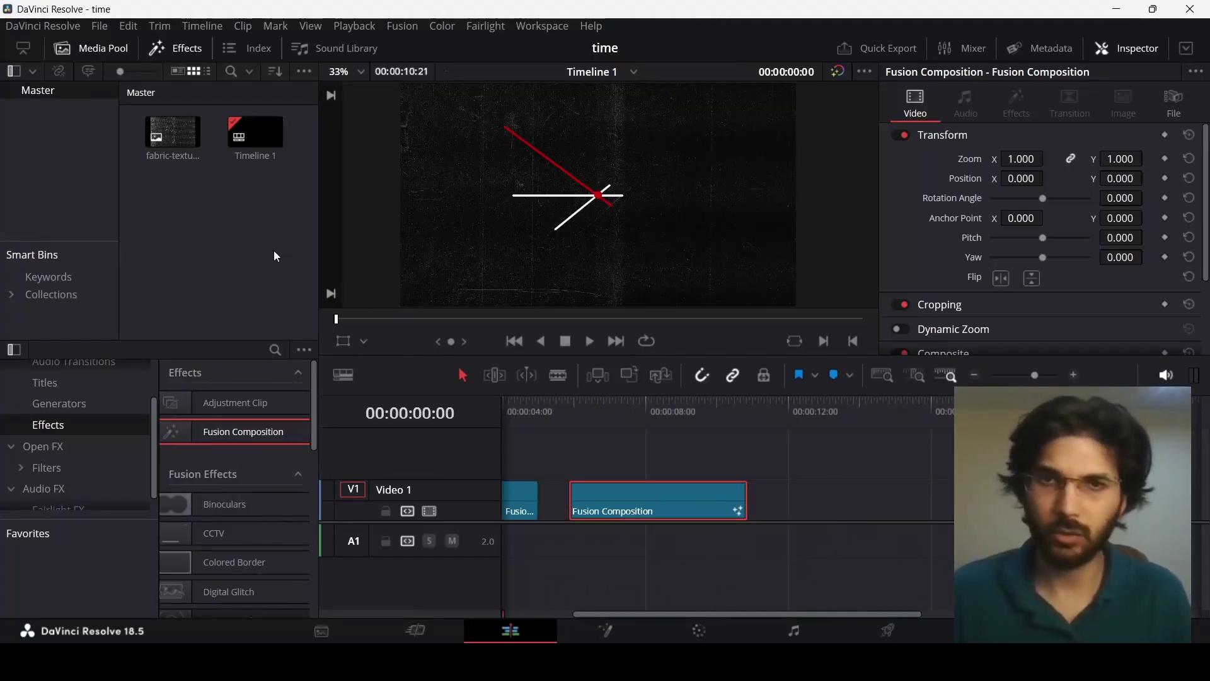
# Preview the fabric texture from the Media Pool, then bring up the Fusion Composition clip's context menu.
pyautogui.doubleClick(165, 134)
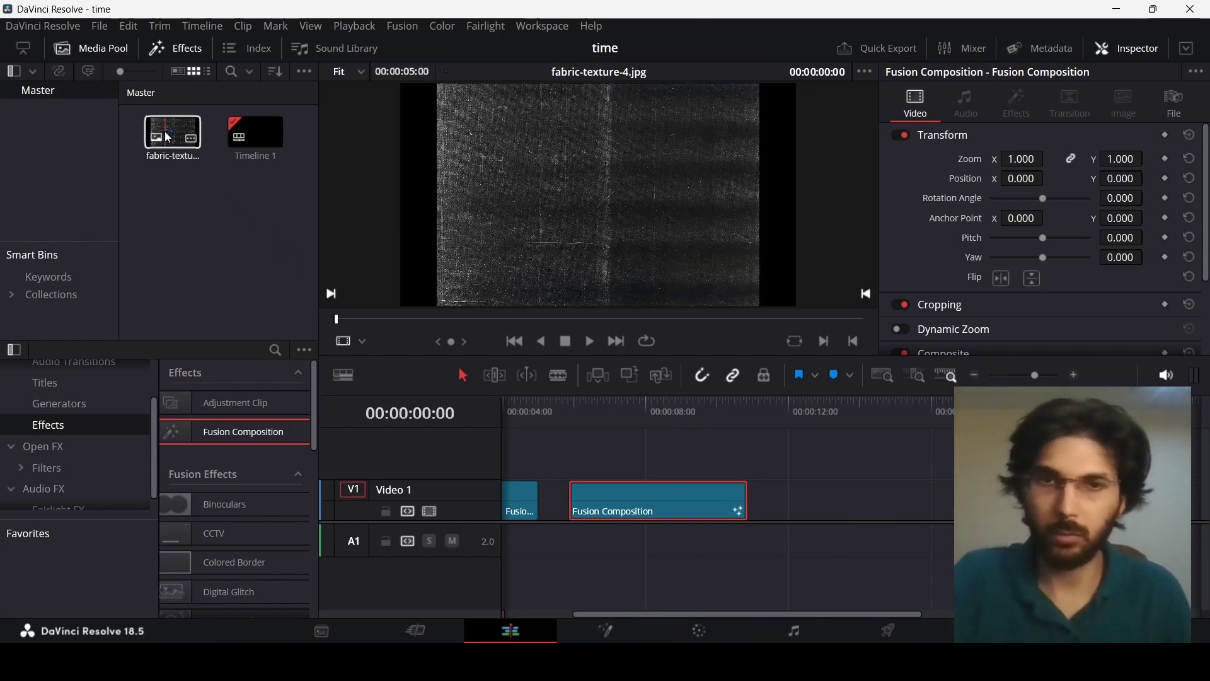
pyautogui.click(580, 493)
pyautogui.rightClick(633, 493)
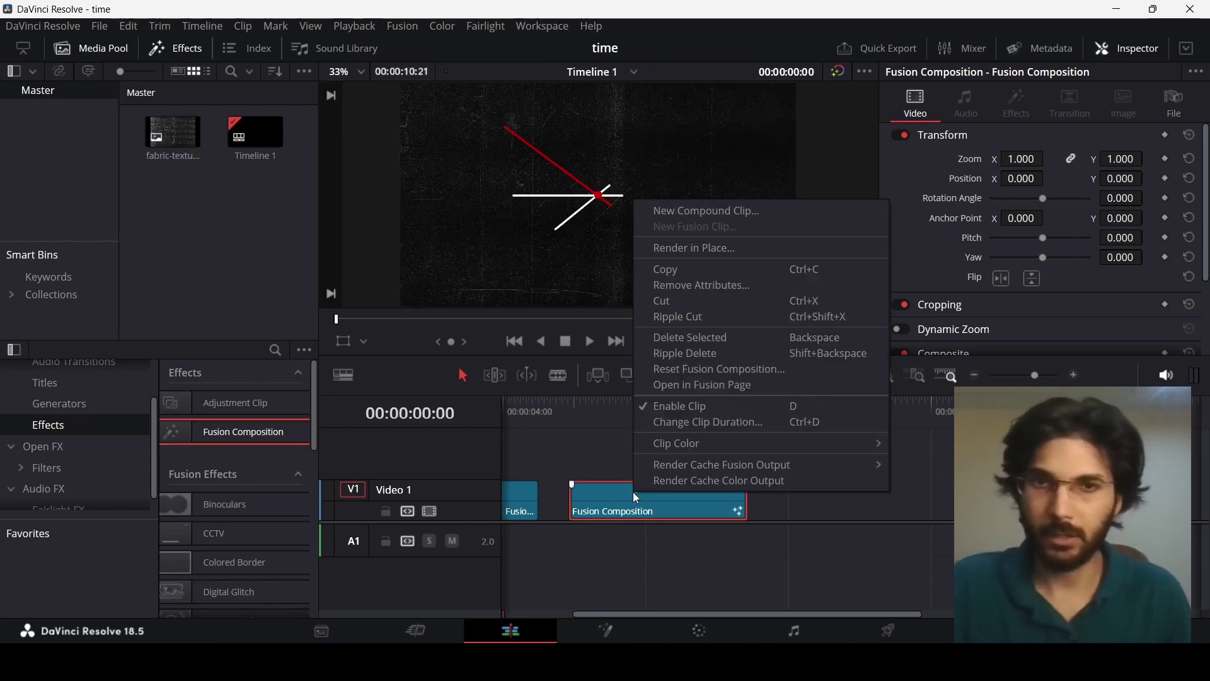
# Open the composition in Fusion and add a Background1 node wired to MediaOut1.
pyautogui.click(682, 386)
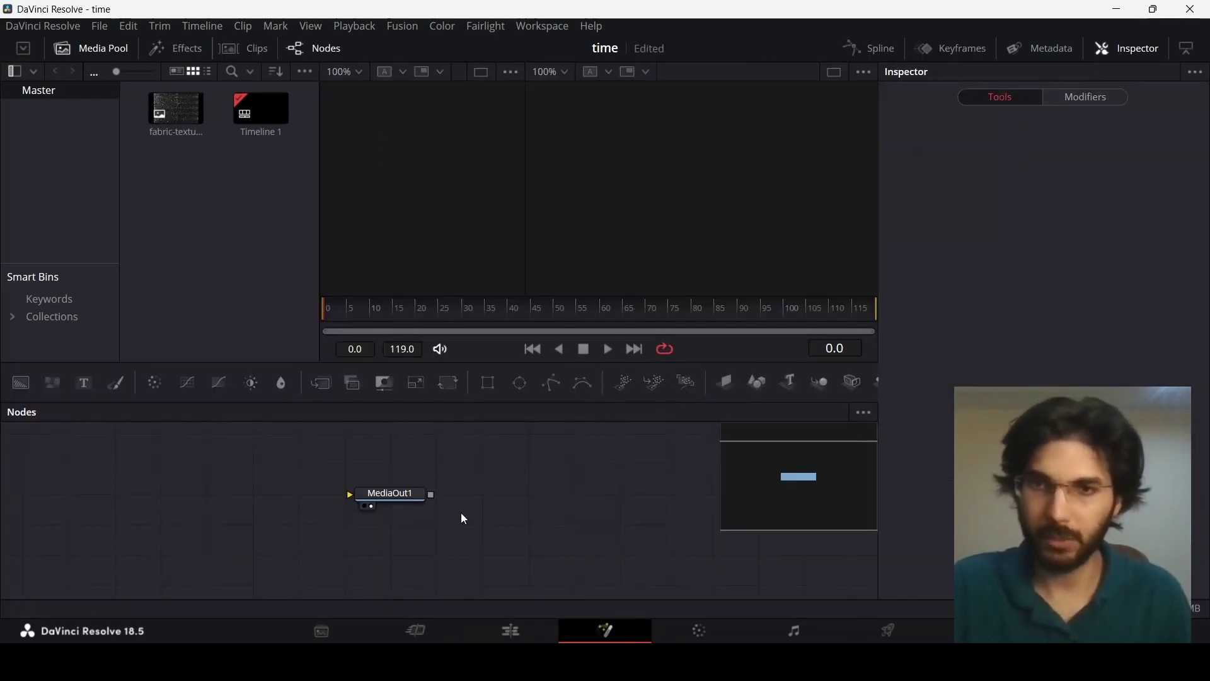
pyautogui.moveTo(28, 384); pyautogui.dragTo(402, 493)
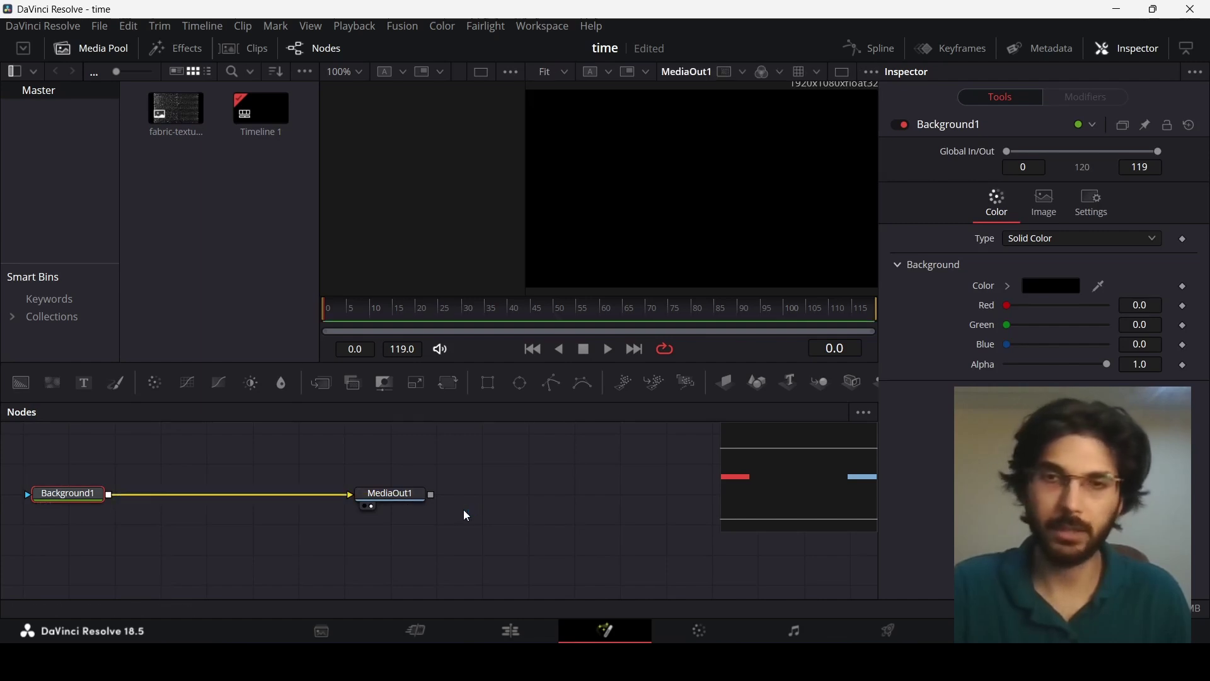
pyautogui.moveTo(24, 528); pyautogui.dragTo(392, 479)
pyautogui.moveTo(391, 493); pyautogui.dragTo(573, 554)
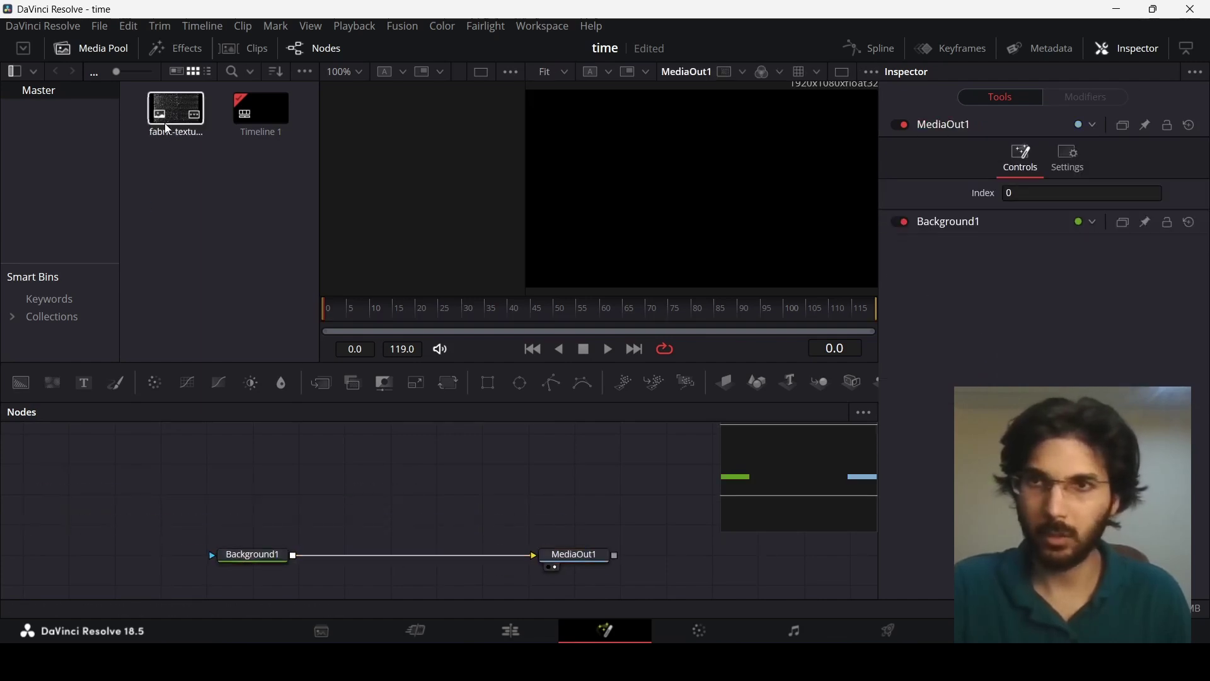
# Merge the fabric texture over Background1 as Merge1 with Blend set to 0.5.
pyautogui.moveTo(177, 112); pyautogui.dragTo(290, 557)
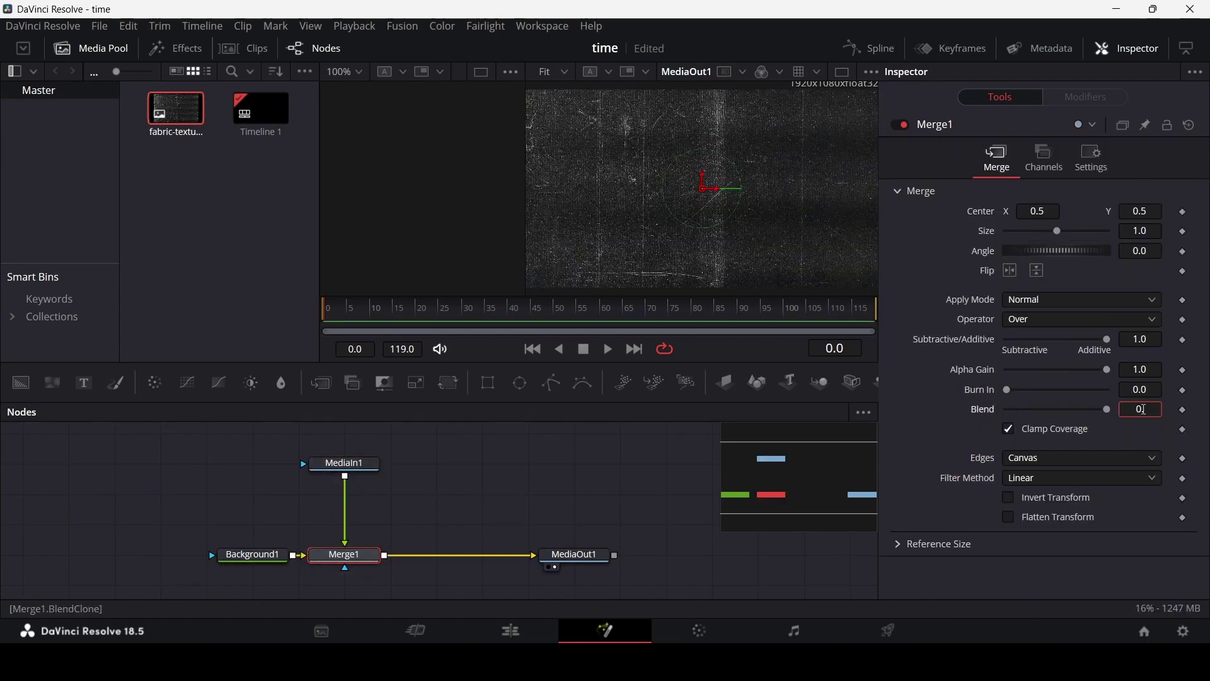
pyautogui.click(1145, 410)
pyautogui.write('0.5')
pyautogui.press('Return')
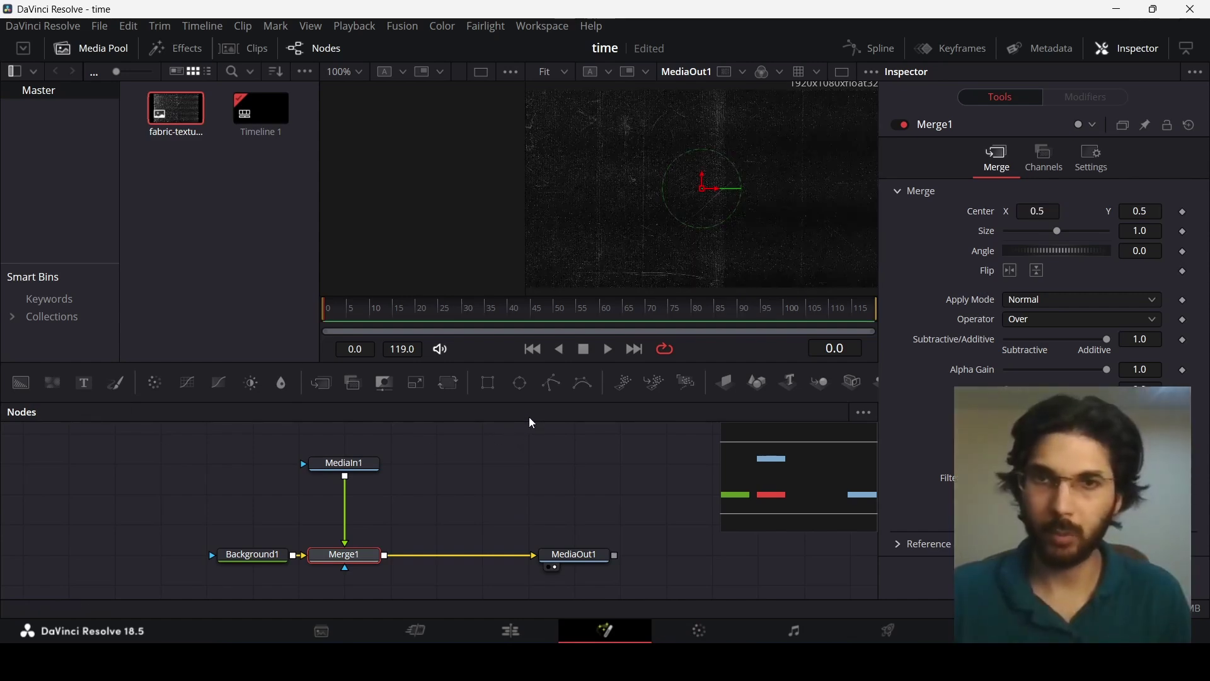
# Add Polygon1 and a white Background2, using Polygon1 as Background2's mask.
pyautogui.moveTo(550, 396); pyautogui.dragTo(427, 460)
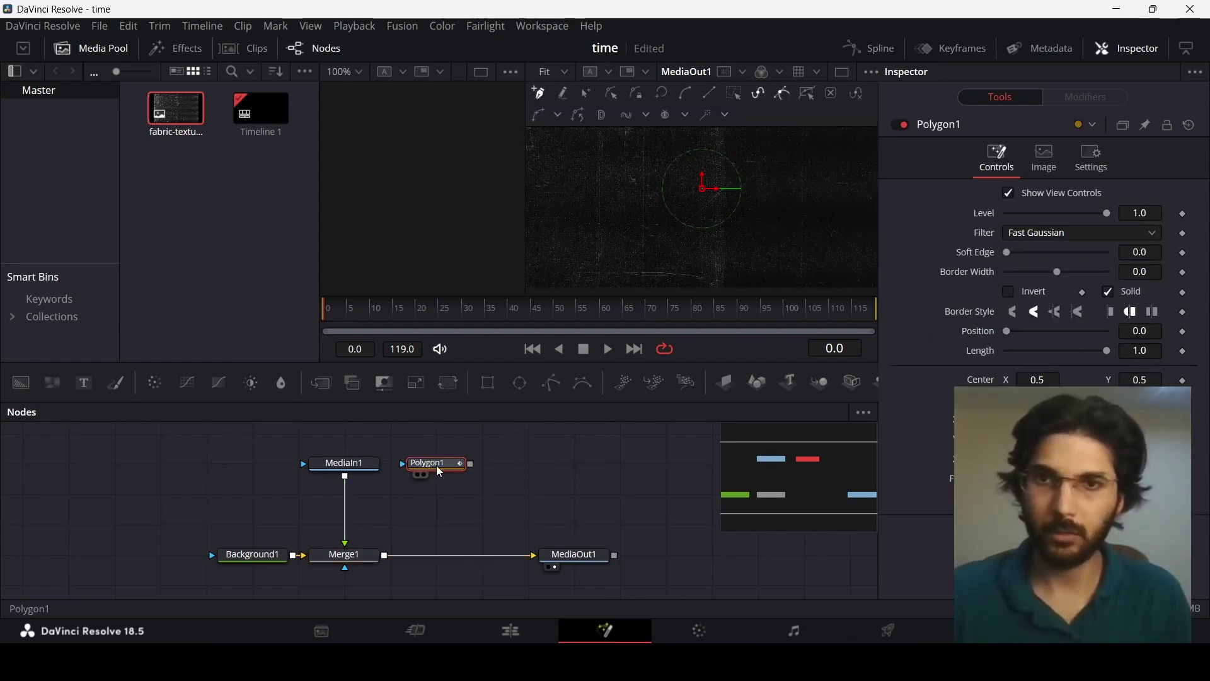
pyautogui.moveTo(21, 382); pyautogui.dragTo(451, 504)
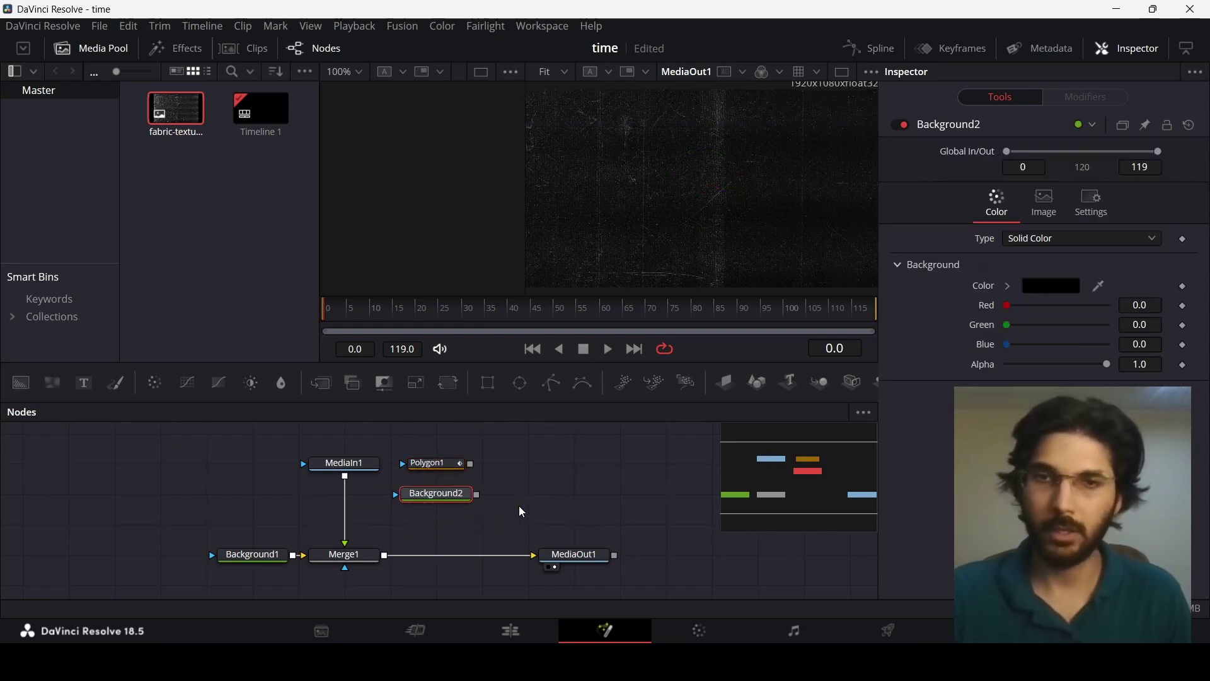
pyautogui.click(1010, 286)
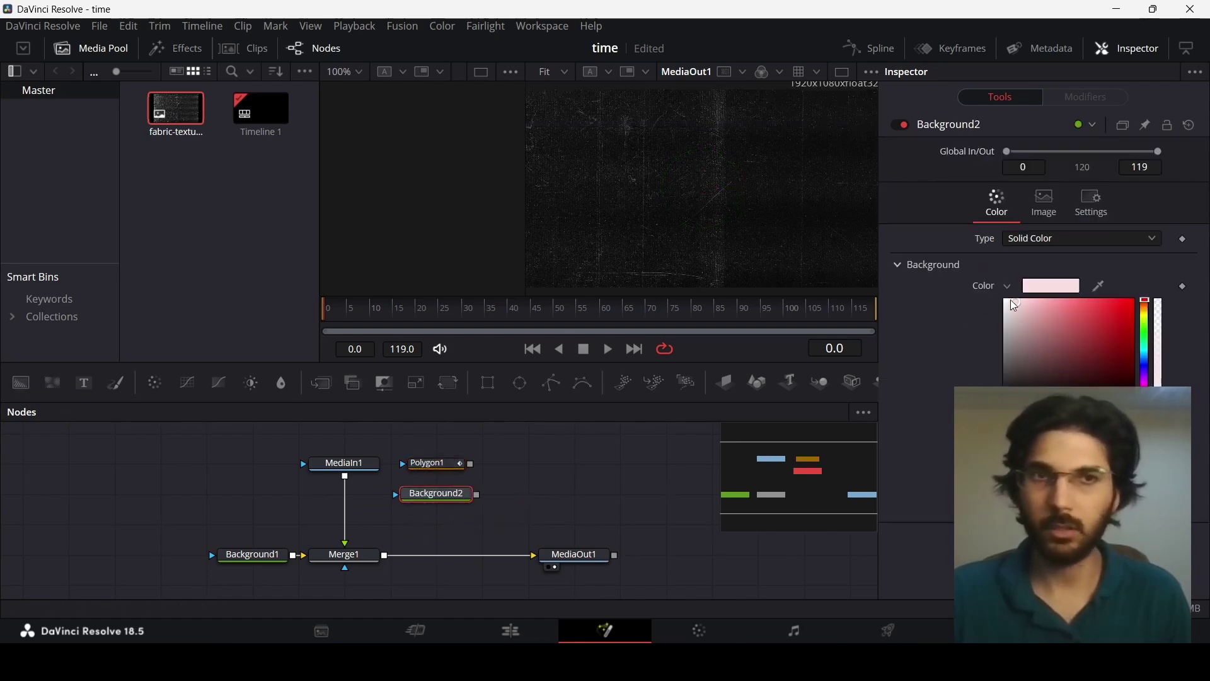
pyautogui.click(1010, 288)
pyautogui.moveTo(472, 465); pyautogui.dragTo(385, 557)
# Remove the polyline animation from Polygon1.
pyautogui.click(441, 464)
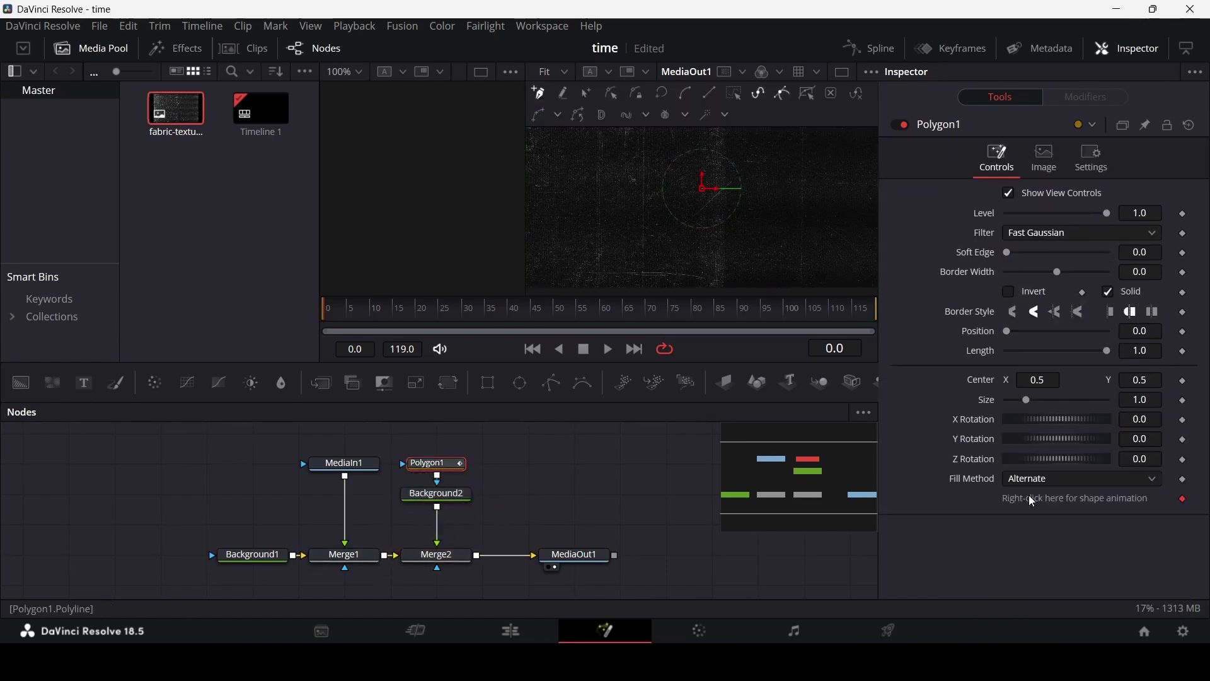
pyautogui.rightClick(1029, 494)
pyautogui.click(1090, 440)
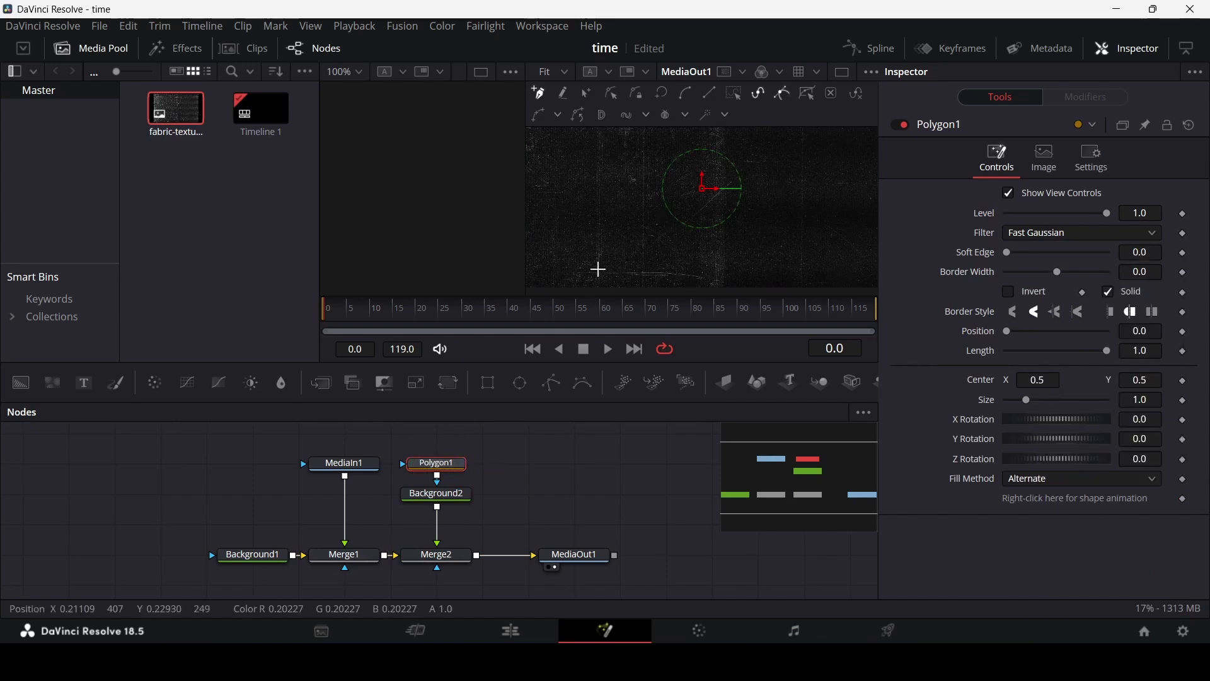
# Turn on Show Guides in the viewer.
pyautogui.click(565, 474)
pyautogui.rightClick(610, 175)
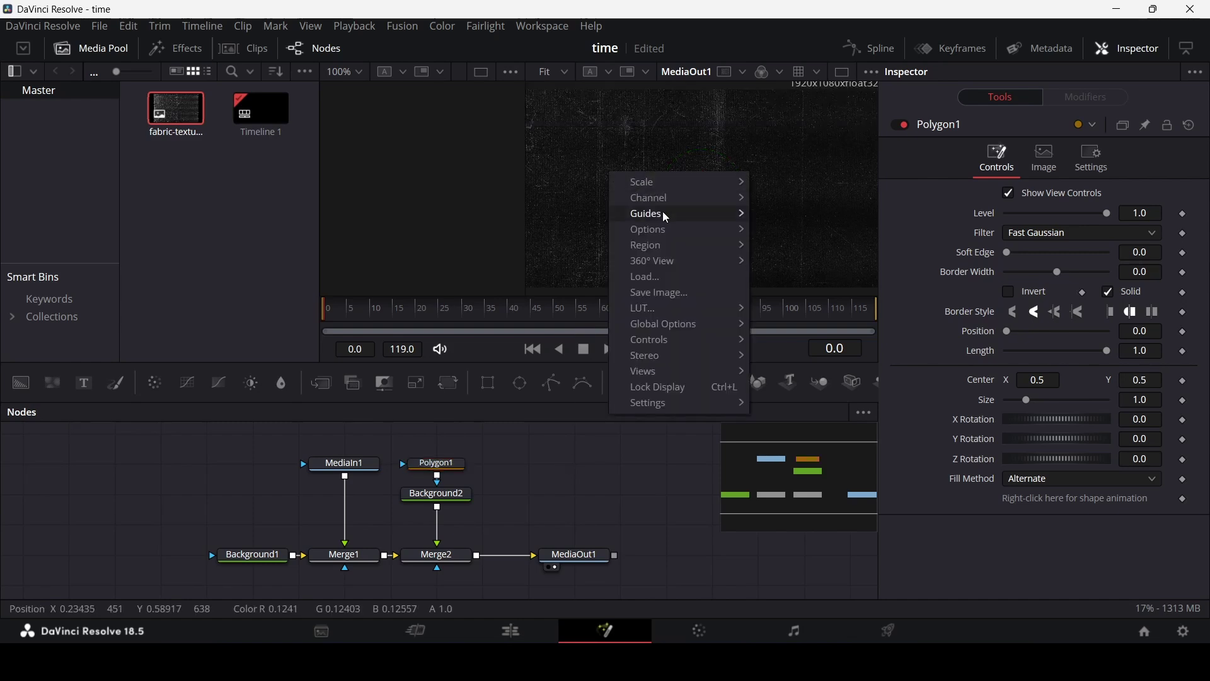
pyautogui.moveTo(670, 220)
pyautogui.click(785, 214)
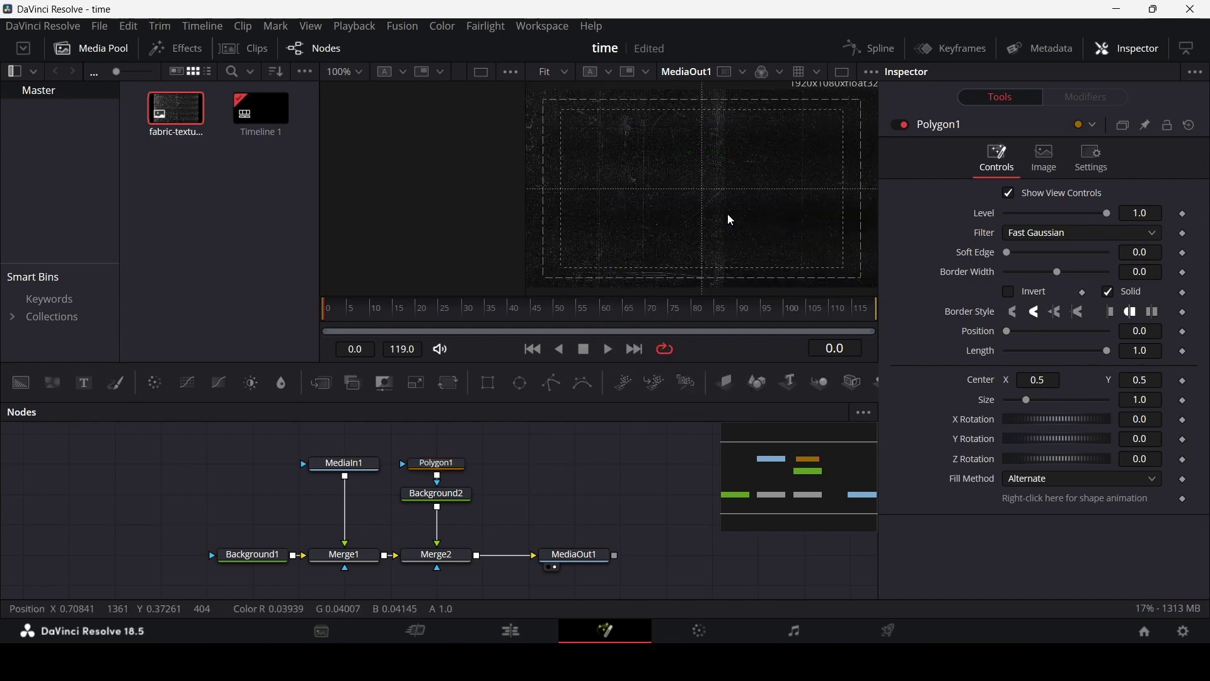
# Draw Polygon1 as a two-point horizontal line with Border Width 0.01.
pyautogui.click(441, 463)
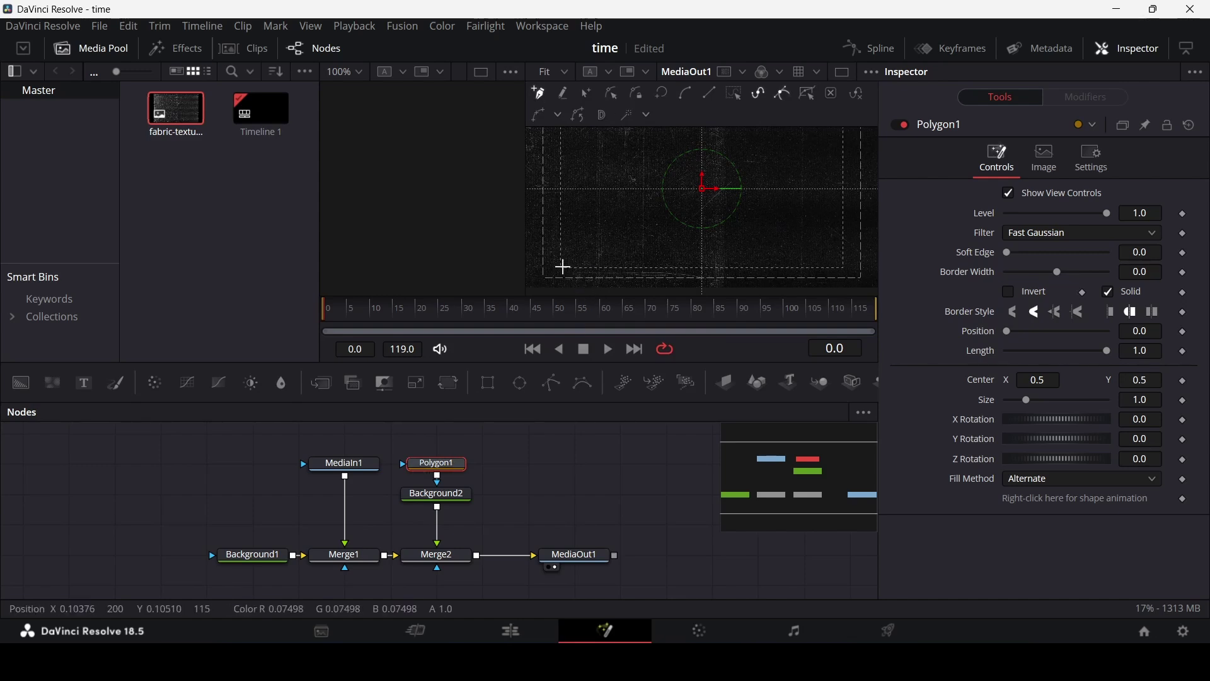
pyautogui.scroll(2, 559, 188)
pyautogui.click(560, 188)
pyautogui.click(851, 189)
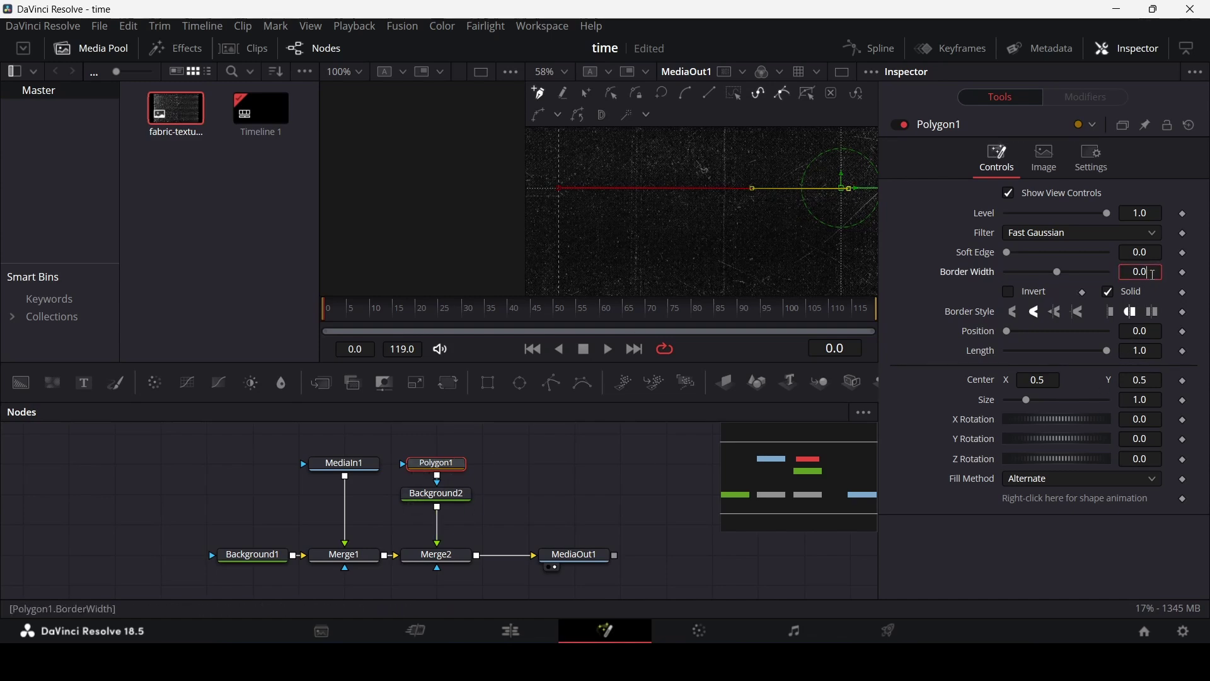
pyautogui.press('Return')
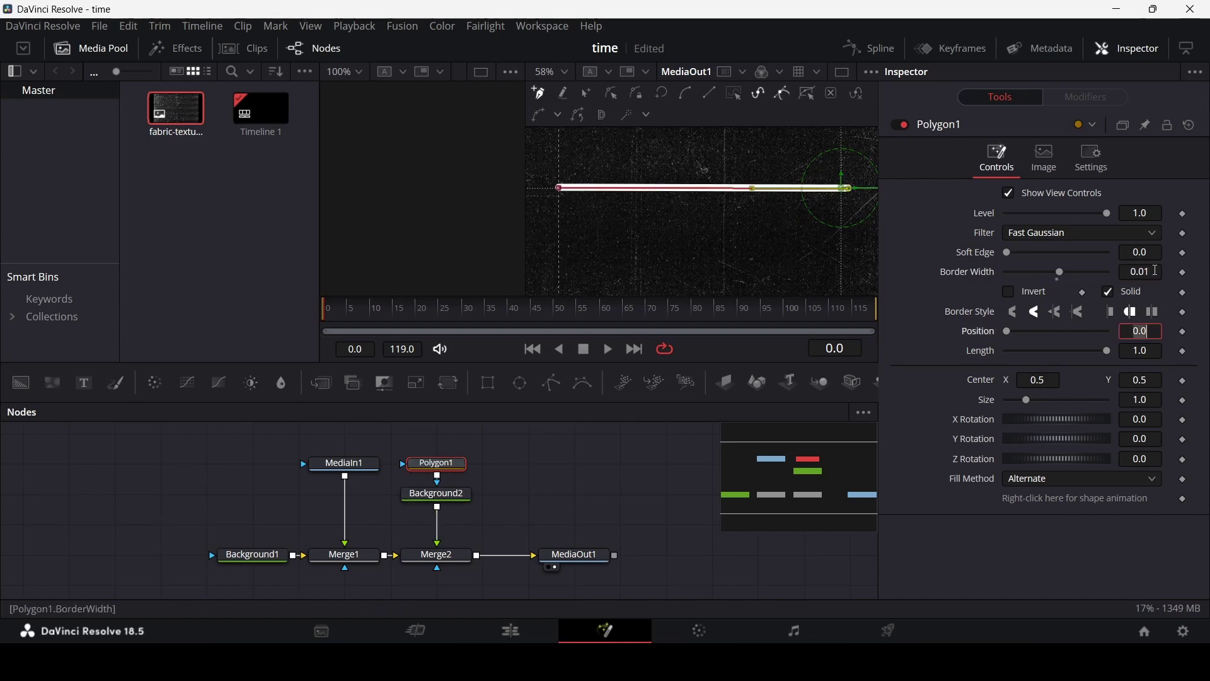
pyautogui.click(550, 463)
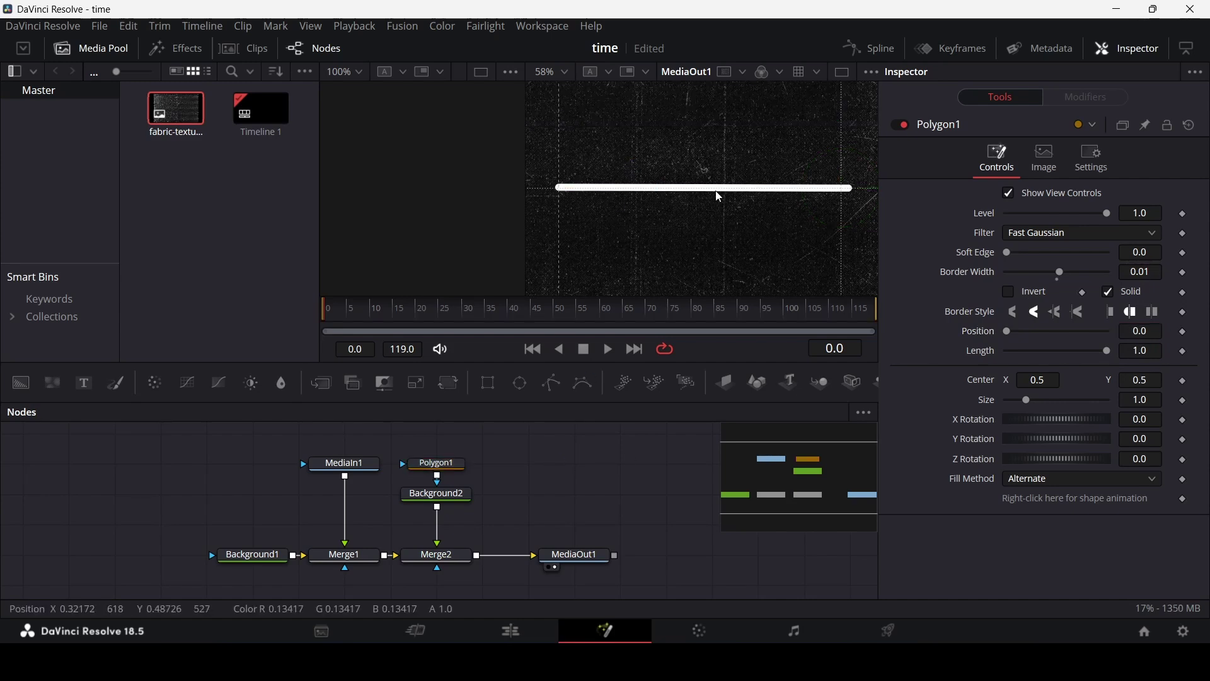
# Nudge the white line slightly to the right in the viewer.
pyautogui.scroll(-2, 715, 190)
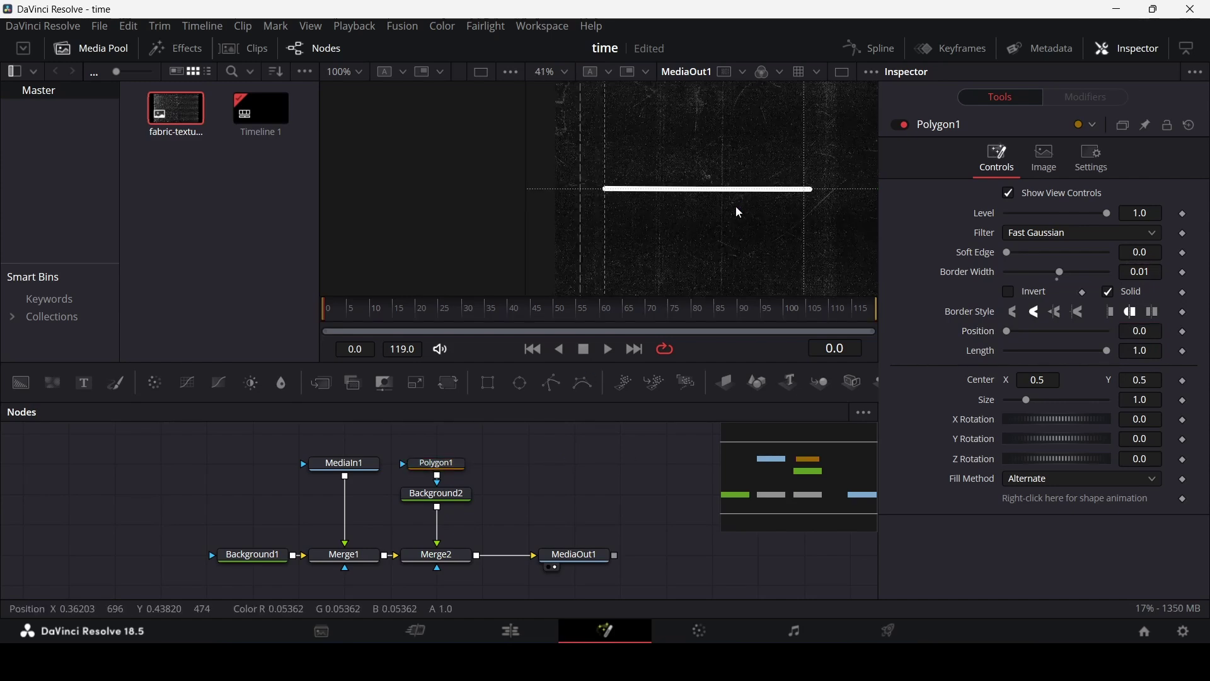
pyautogui.scroll(-1, 740, 213)
pyautogui.moveTo(765, 196); pyautogui.dragTo(805, 197)
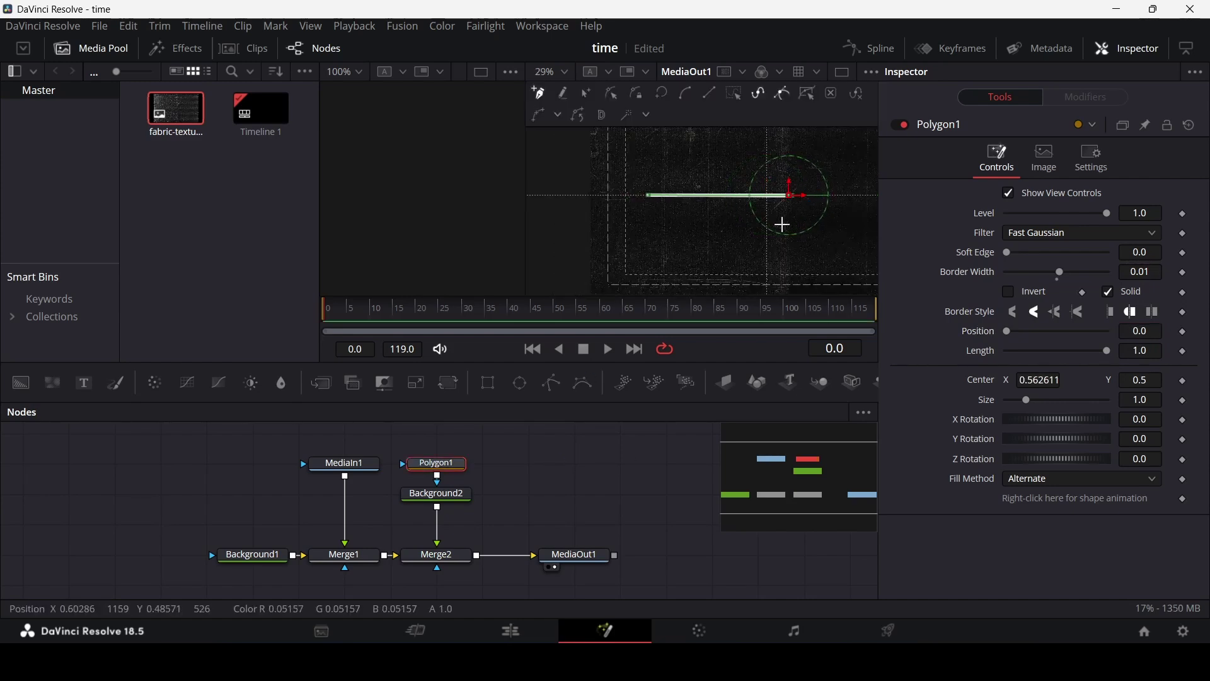
pyautogui.click(649, 463)
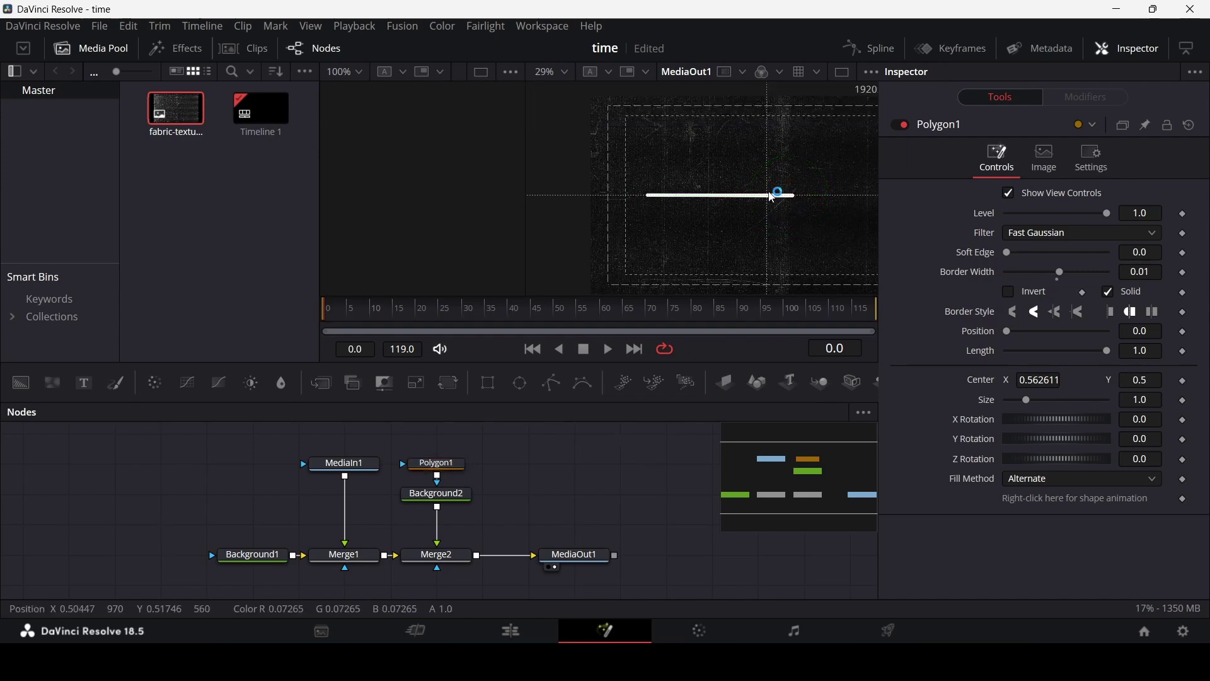
# Set Polygon1's Length to 0.5 and move it to Center X 0.734794, then move MediaOut1 right.
pyautogui.click(444, 467)
pyautogui.click(1149, 351)
pyautogui.write('0.5')
pyautogui.press('Tab')
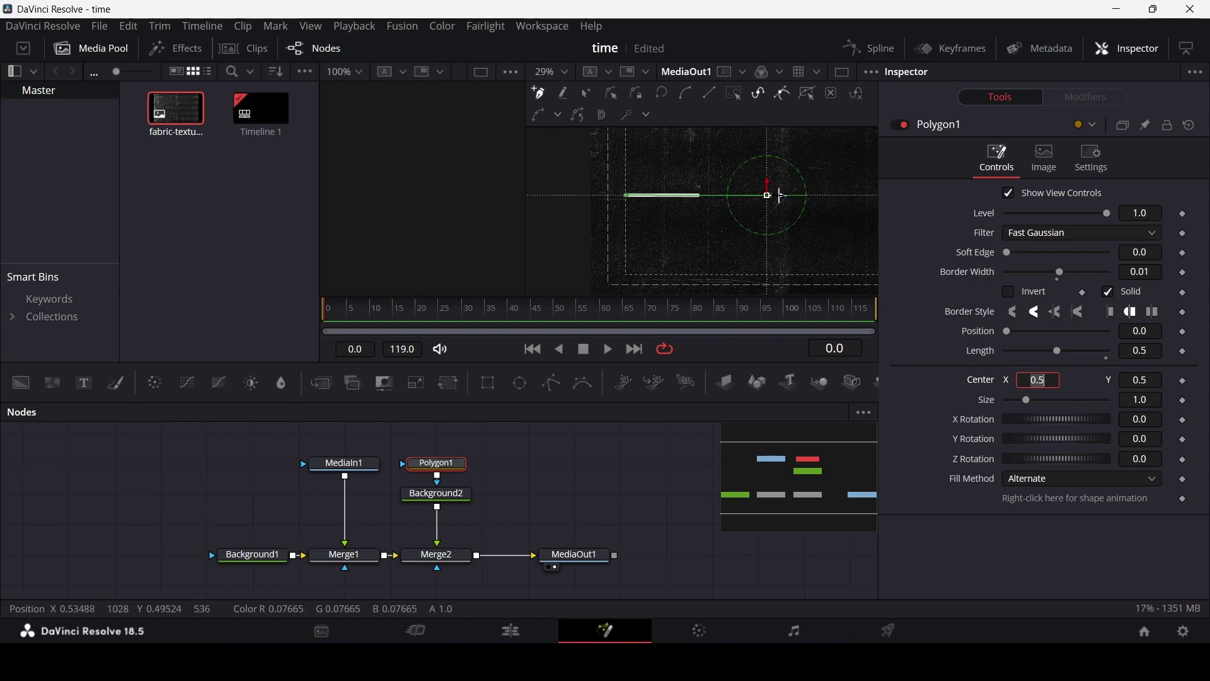
pyautogui.moveTo(782, 195); pyautogui.dragTo(854, 195)
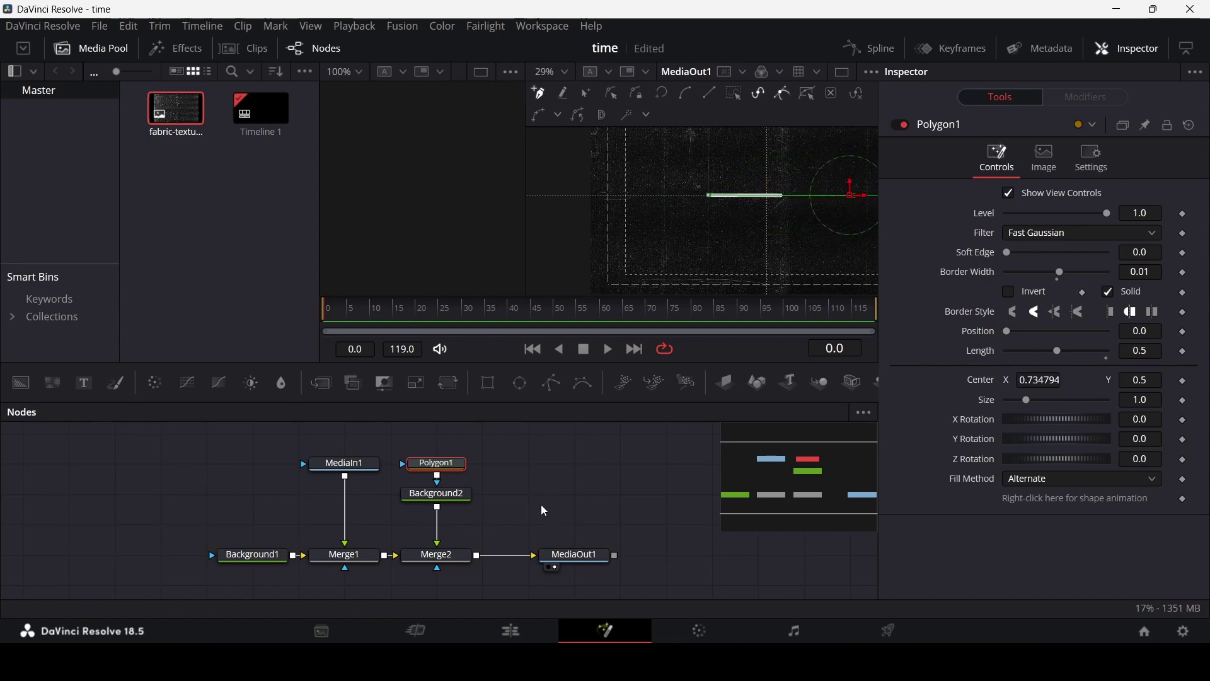
pyautogui.moveTo(567, 555); pyautogui.dragTo(706, 555)
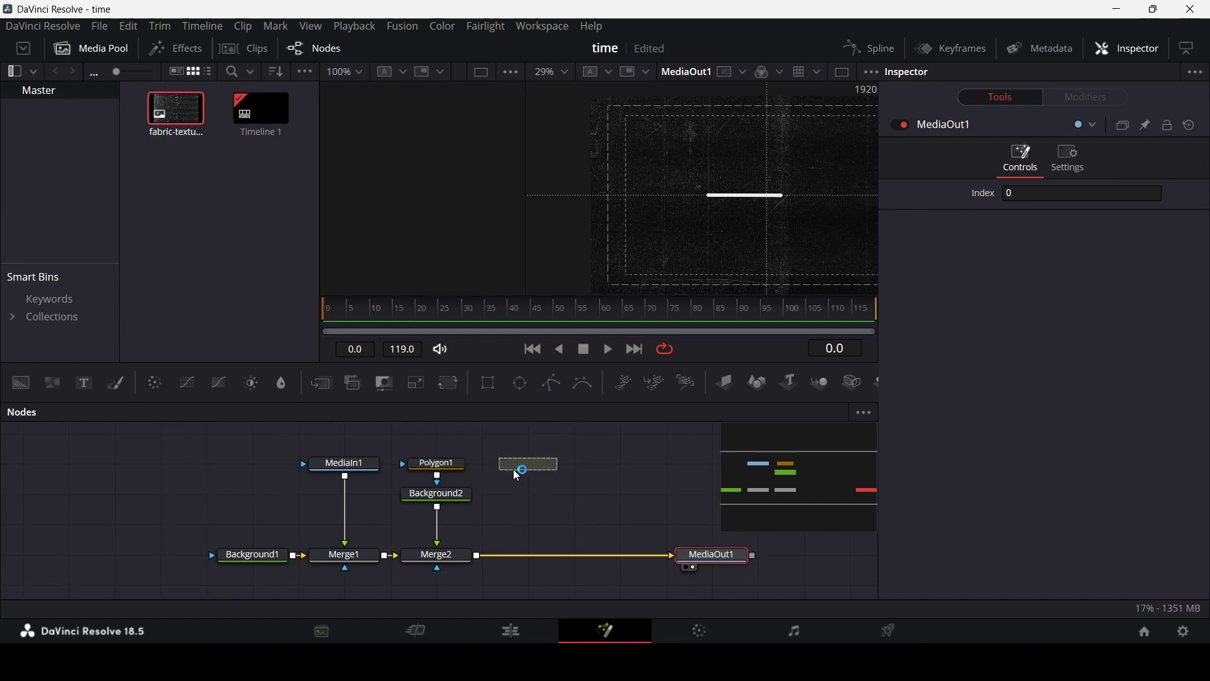
# Add an unanimated Polygon2 as the mask of a new white Background3.
pyautogui.moveTo(556, 416); pyautogui.dragTo(547, 478)
pyautogui.rightClick(1020, 496)
pyautogui.click(1071, 444)
pyautogui.moveTo(53, 394); pyautogui.dragTo(535, 510)
pyautogui.click(1006, 286)
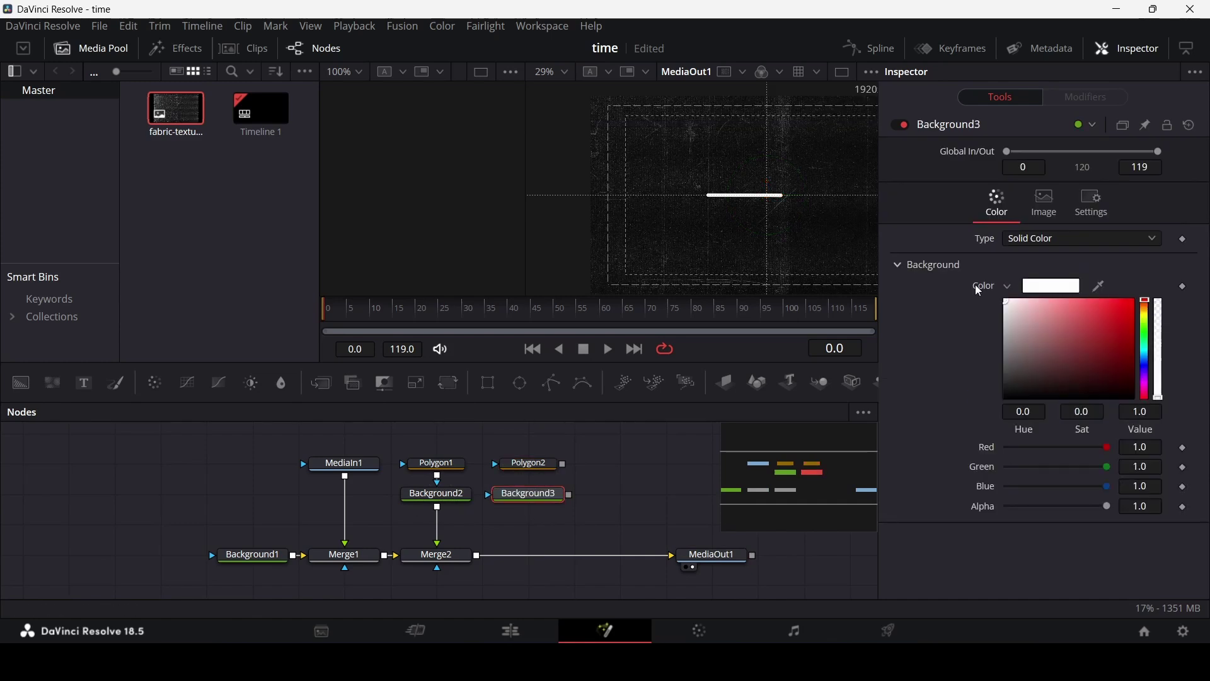
pyautogui.click(1011, 287)
pyautogui.moveTo(564, 464); pyautogui.dragTo(486, 554)
# Paste Polygon1's settings onto Polygon2, set Length 0.8, and shift it left to Center X 0.614042.
pyautogui.click(529, 464)
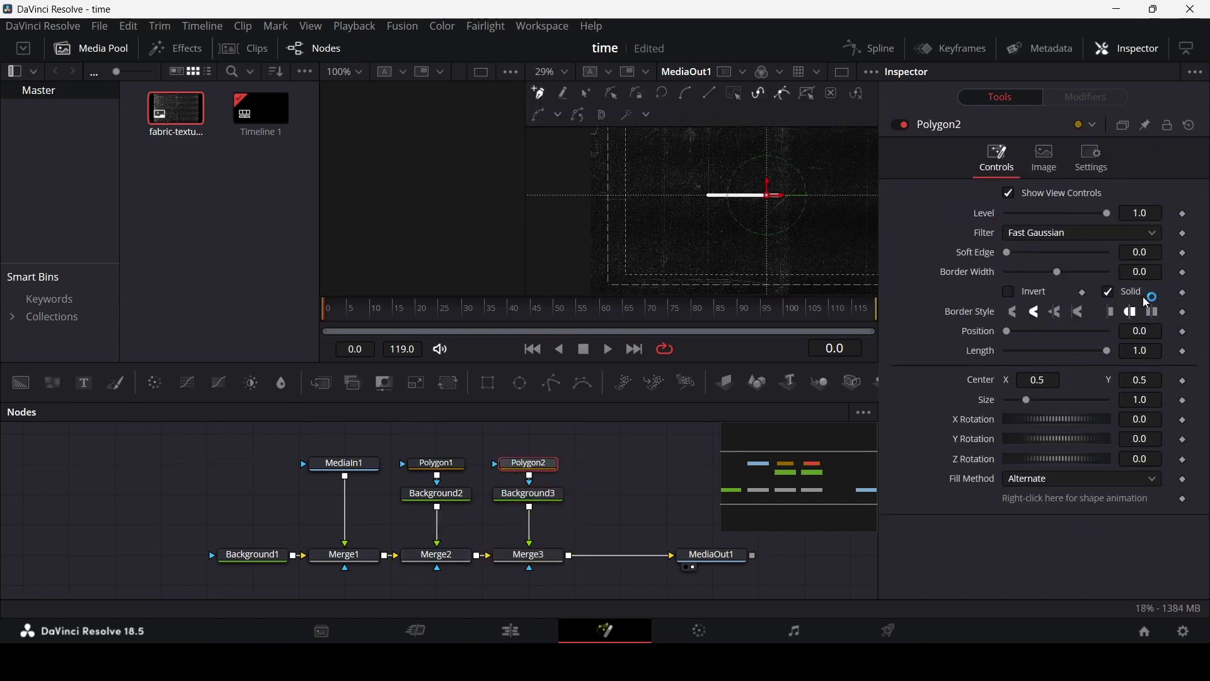
pyautogui.click(452, 471)
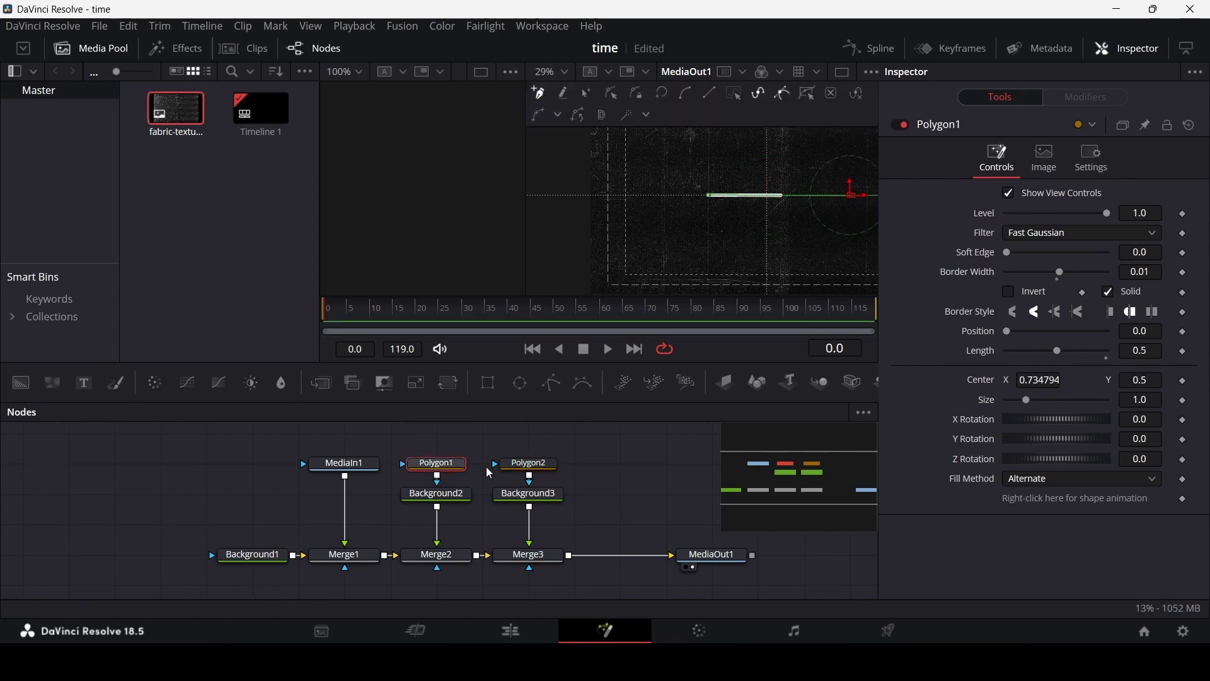
pyautogui.rightClick(529, 470)
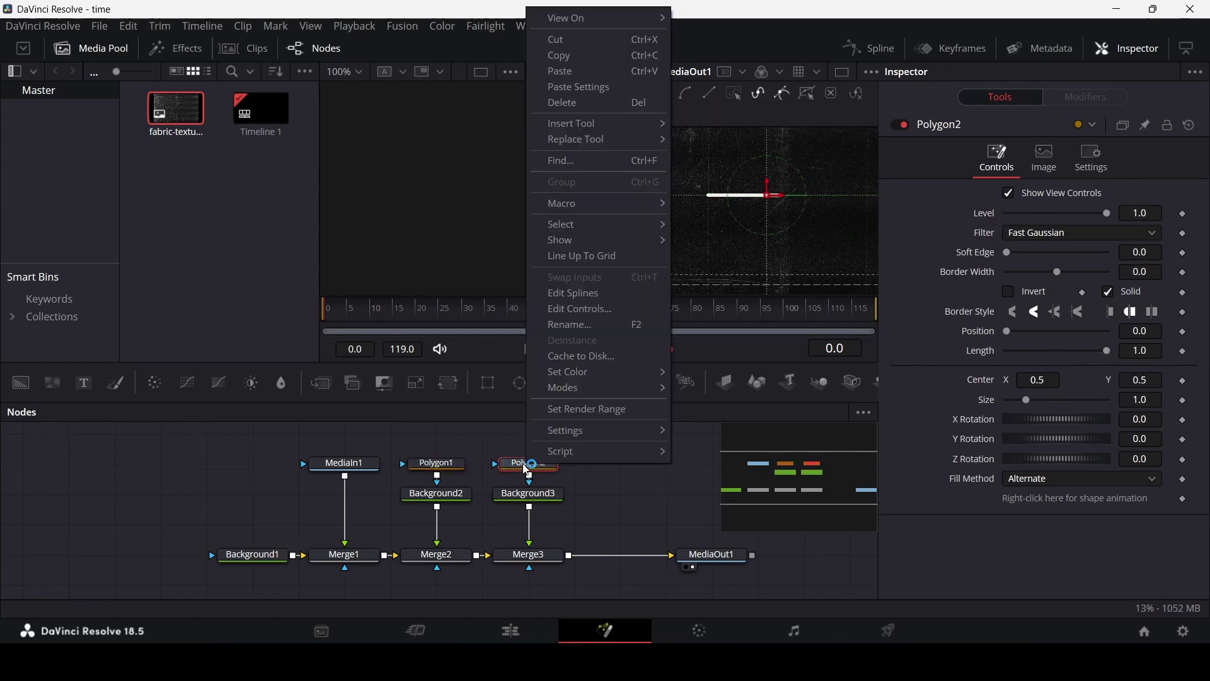
pyautogui.click(577, 91)
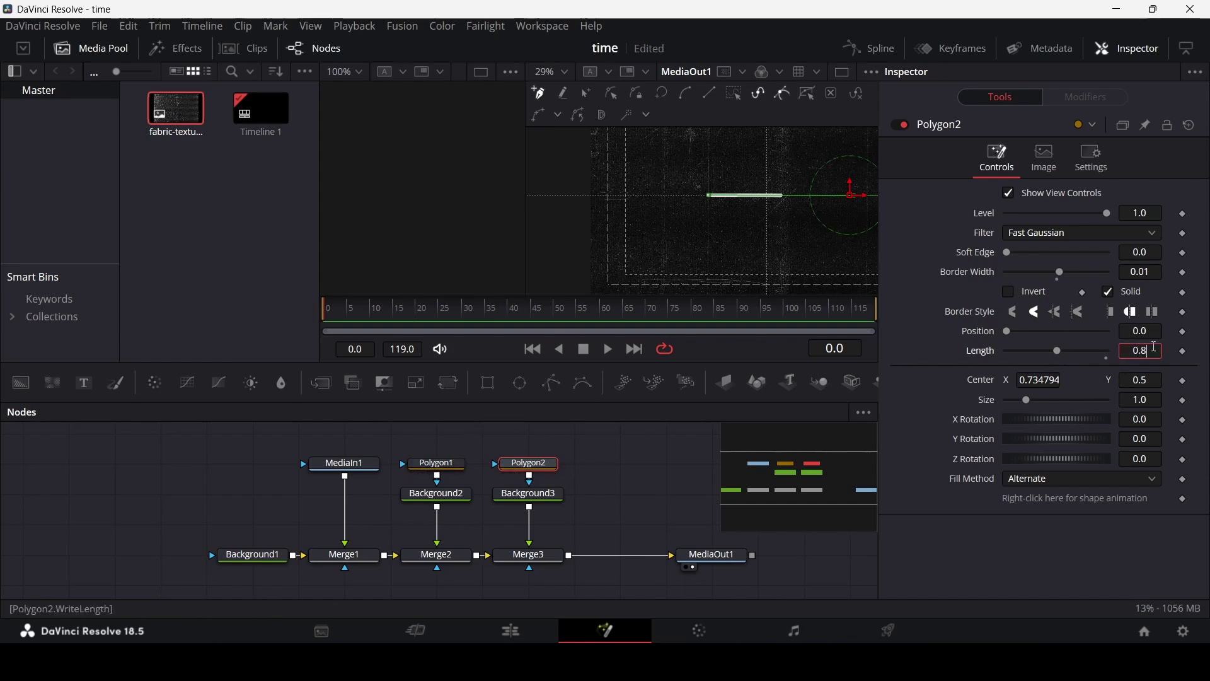
pyautogui.press('Tab')
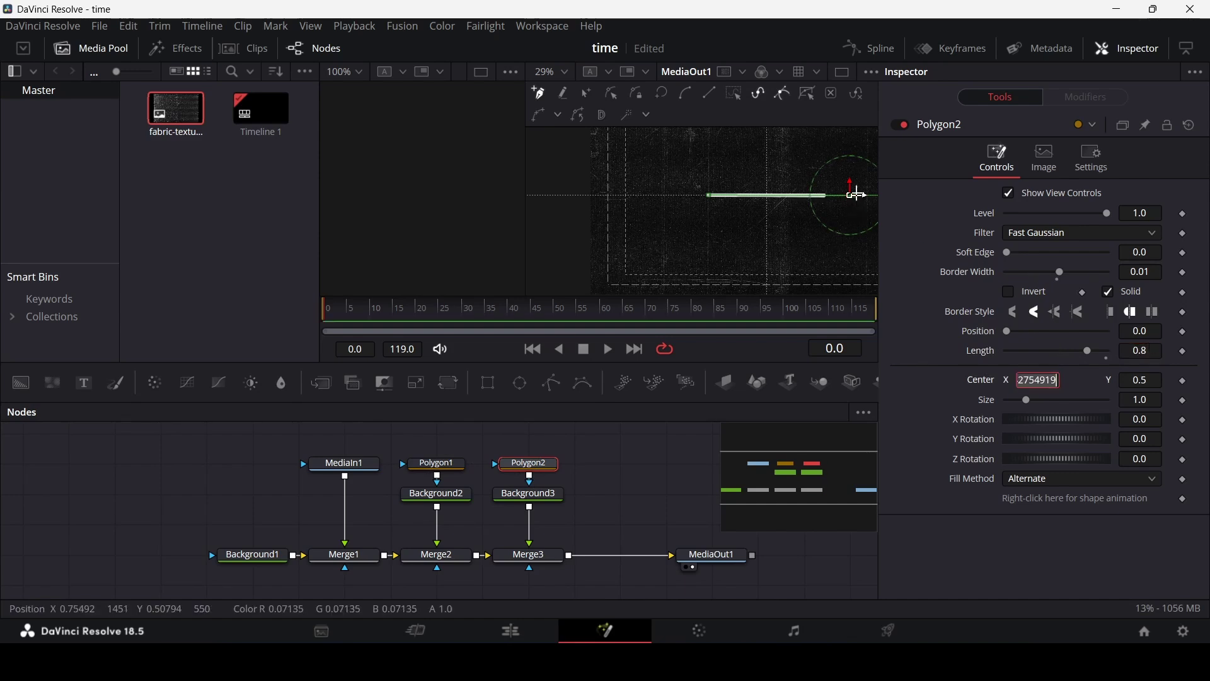
pyautogui.moveTo(855, 194); pyautogui.dragTo(818, 204)
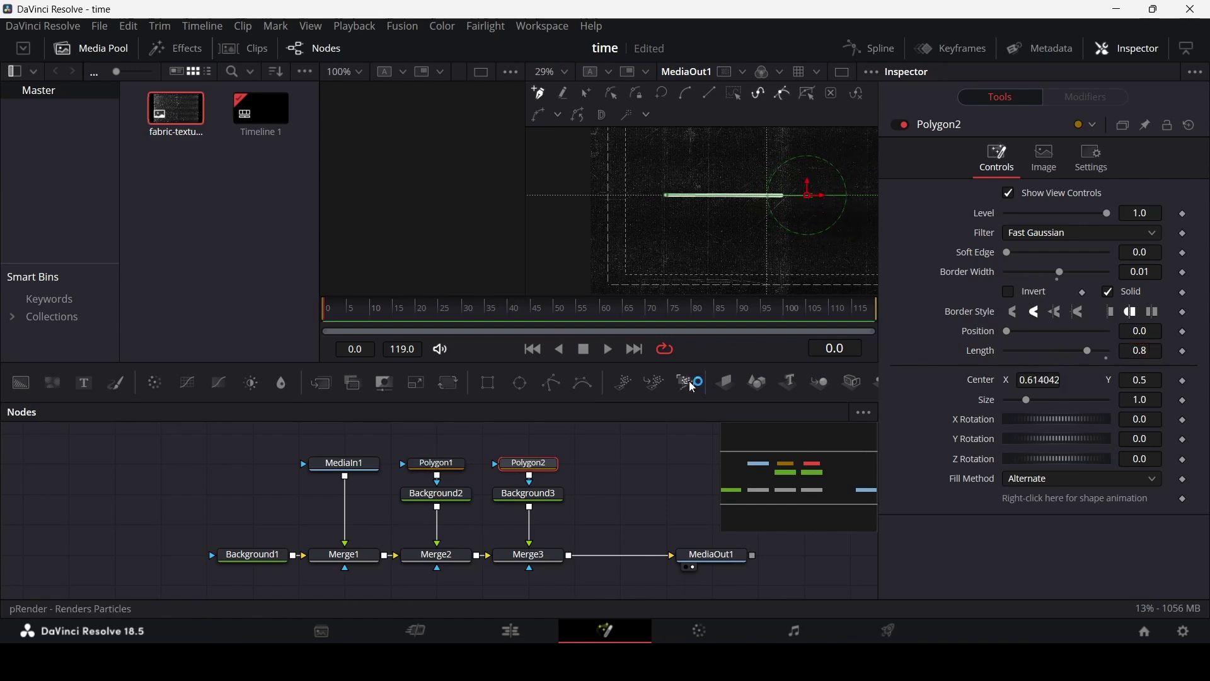
pyautogui.click(604, 502)
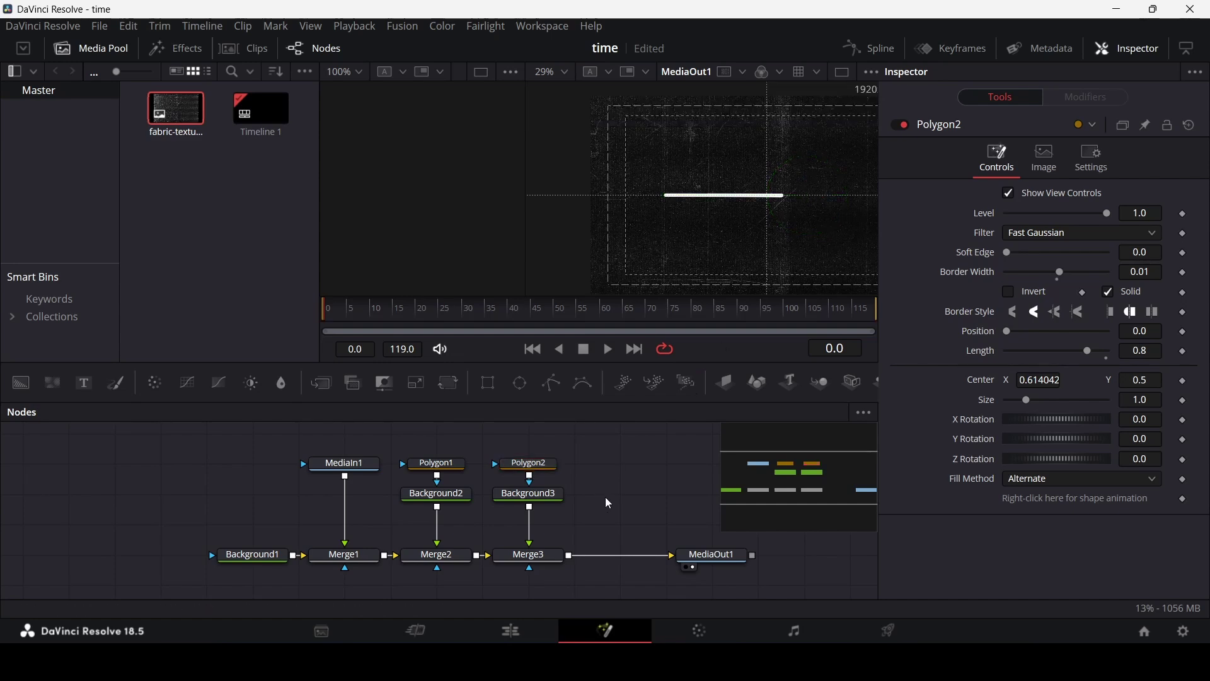
pyautogui.moveTo(612, 501); pyautogui.dragTo(509, 498)
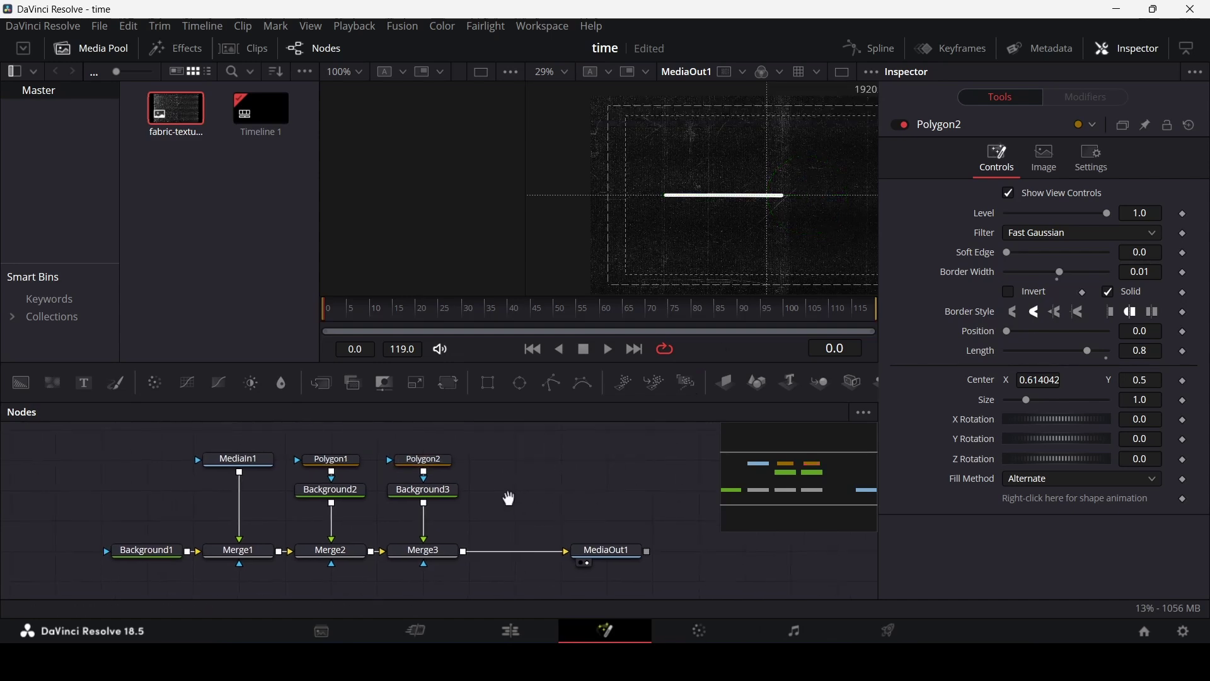
pyautogui.click(424, 460)
pyautogui.moveTo(1054, 460)
pyautogui.mouseDown()
pyautogui.moveTo(1065, 458)
pyautogui.moveTo(1051, 465)
pyautogui.mouseUp()
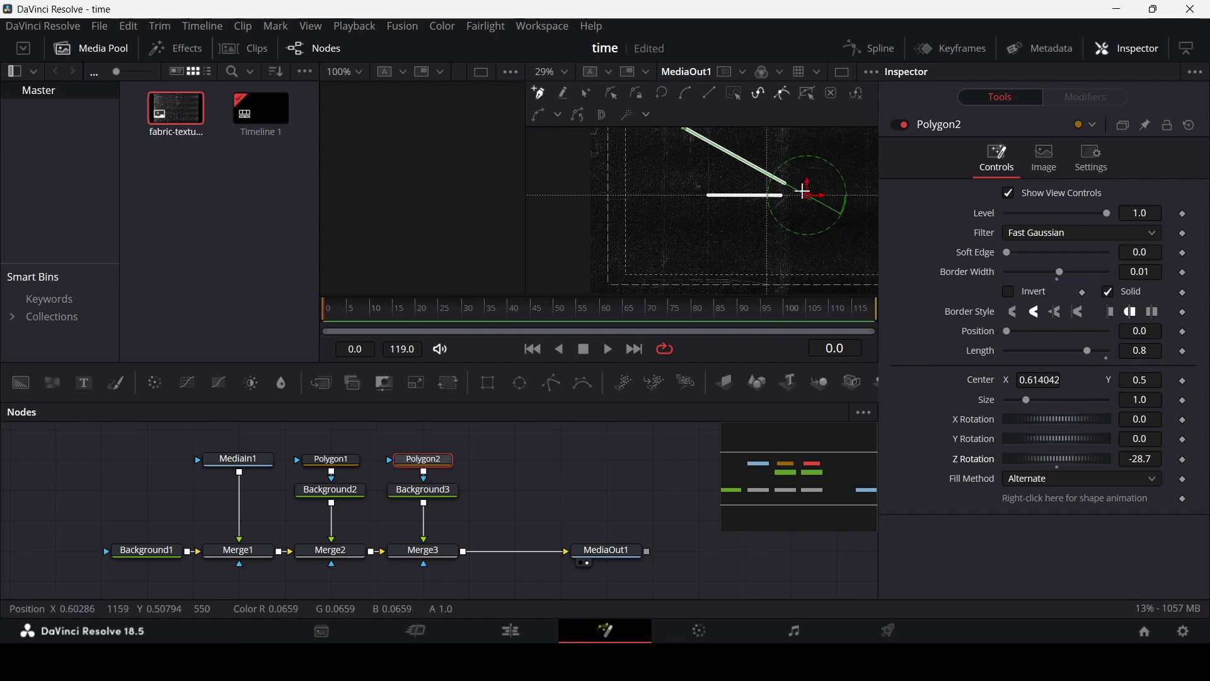
pyautogui.hotkey('ctrl', 'z')
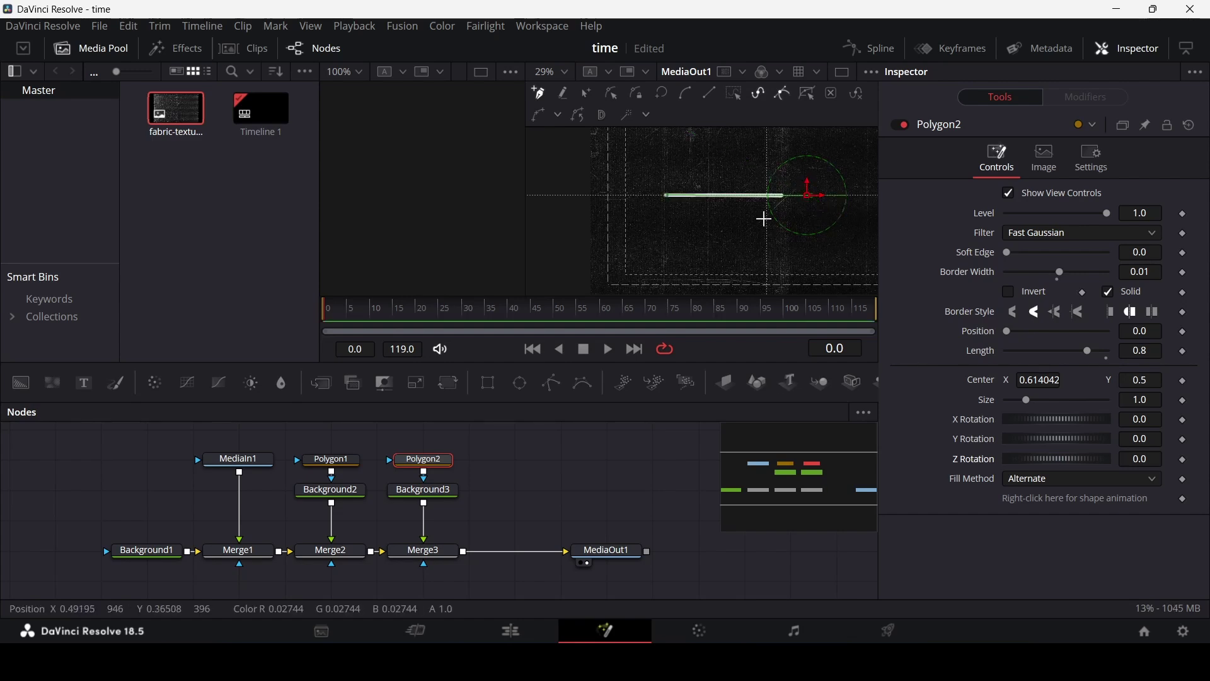
pyautogui.scroll(6, 749, 203)
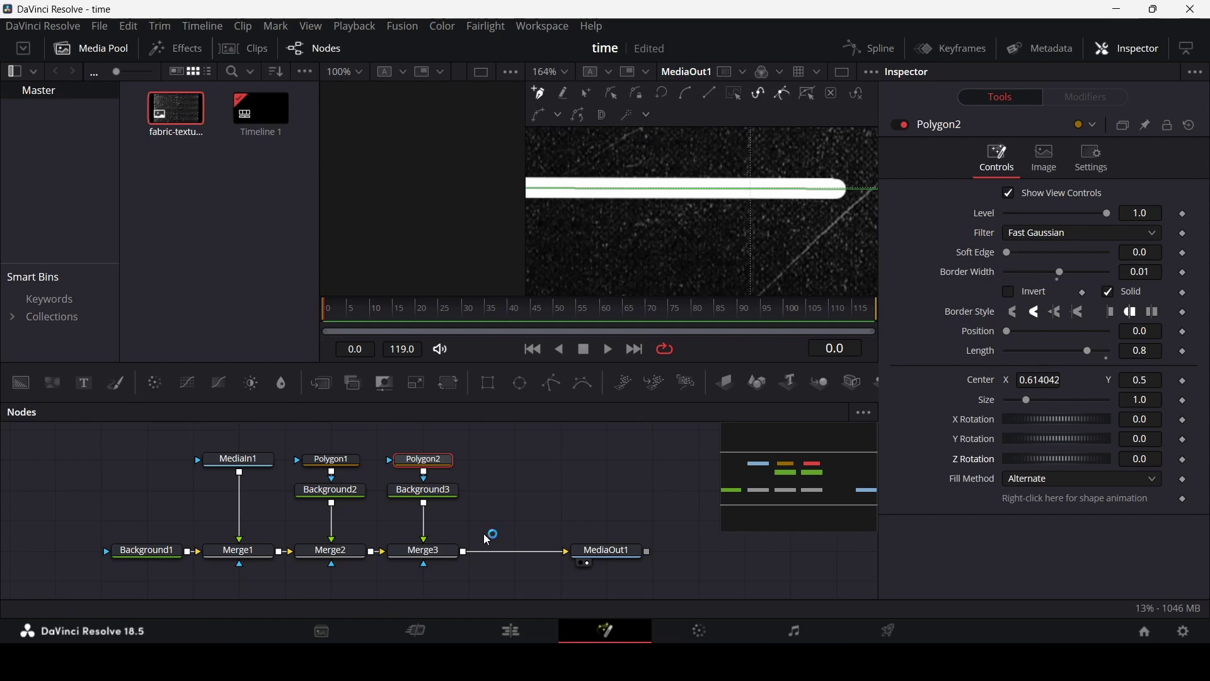
# Insert Transform nodes after Background2 and Background3.
pyautogui.click(498, 483)
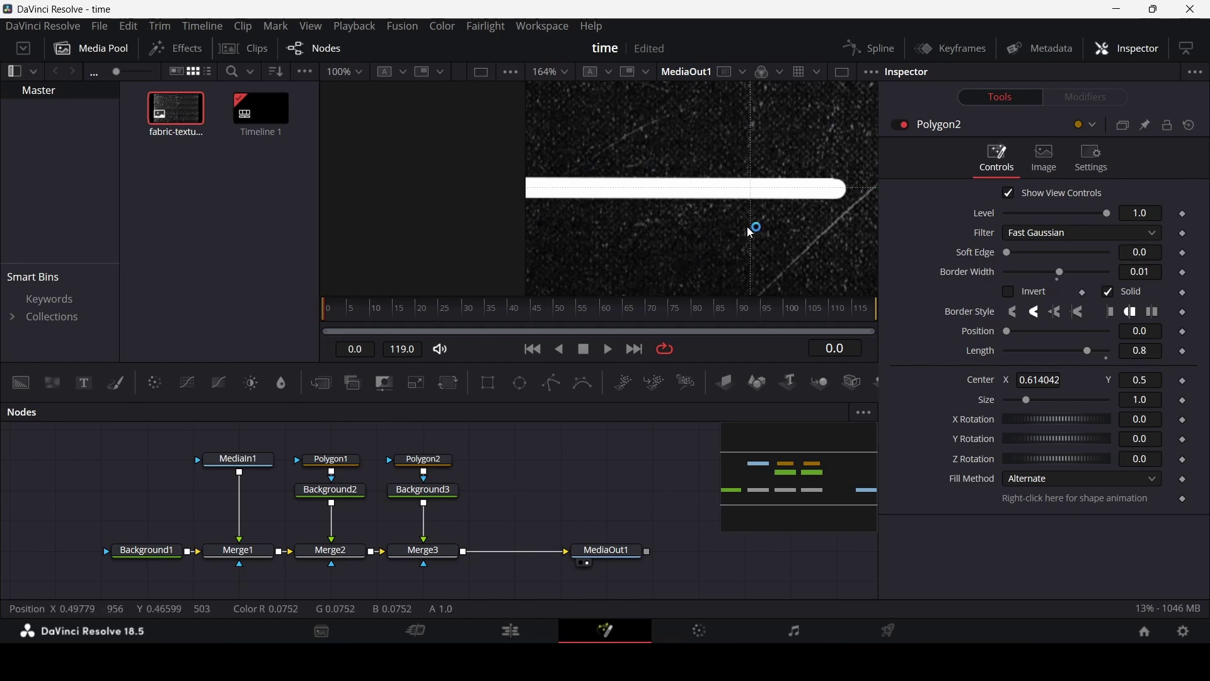
pyautogui.click(344, 494)
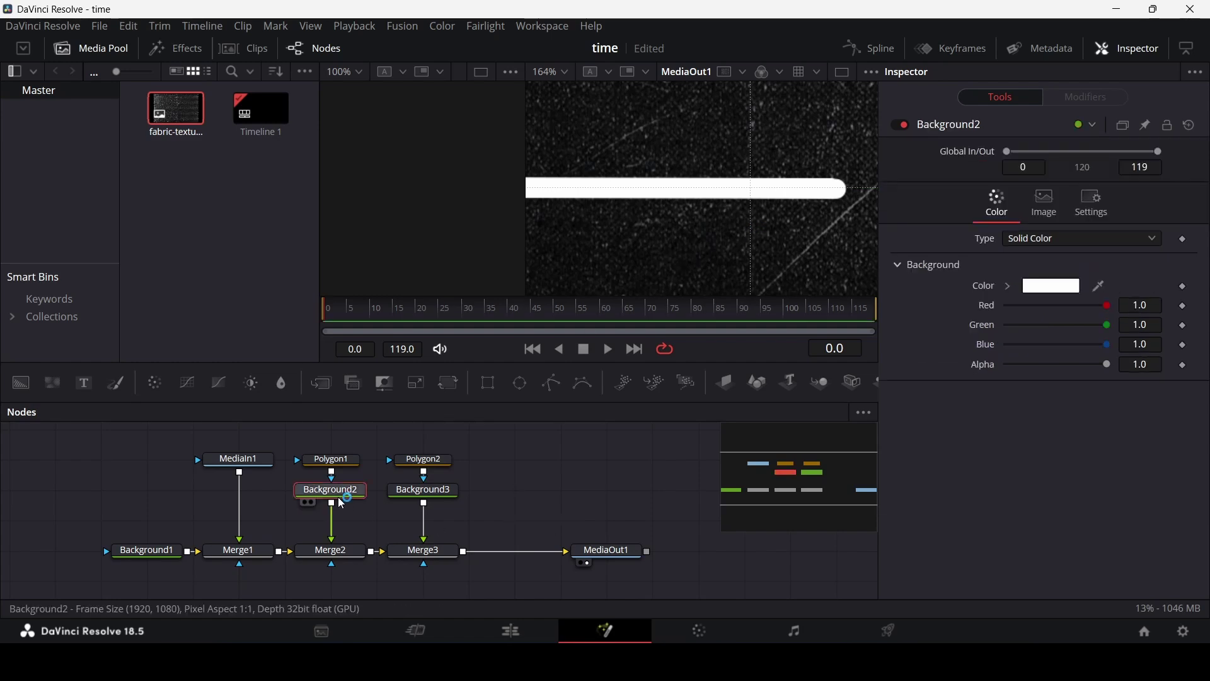
pyautogui.click(450, 382)
pyautogui.click(424, 490)
pyautogui.click(448, 383)
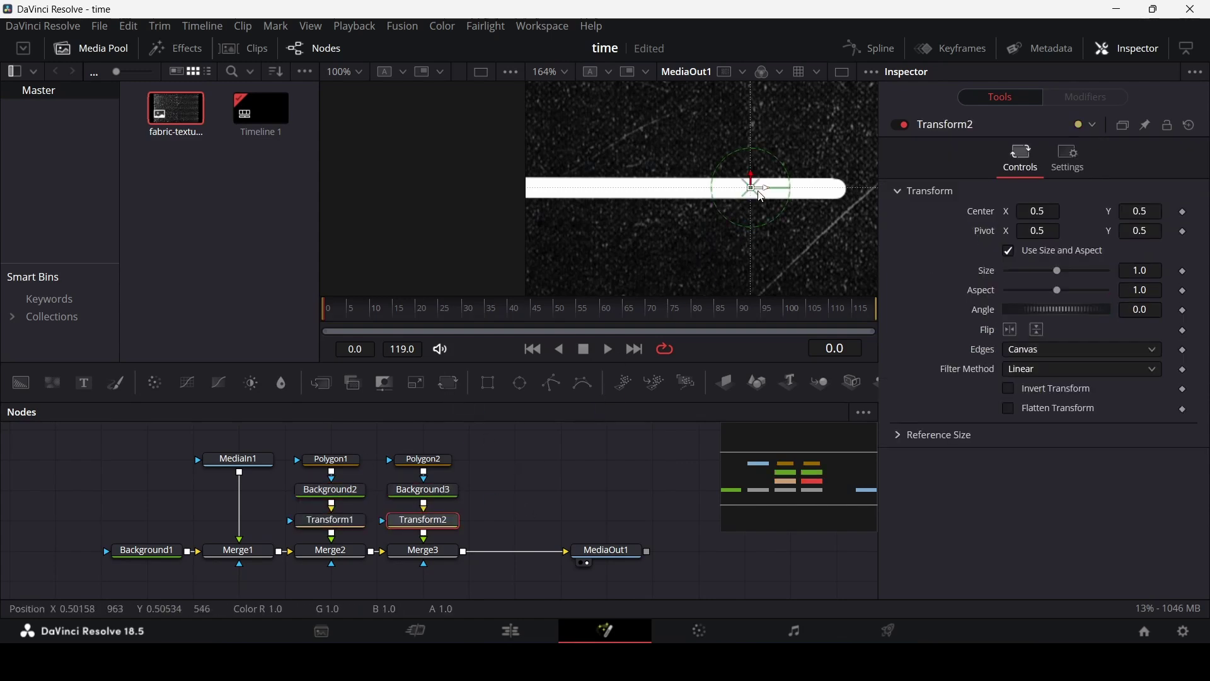
# Set Transform2's Angle to 30 to tilt the longer white hand.
pyautogui.scroll(4, 748, 196)
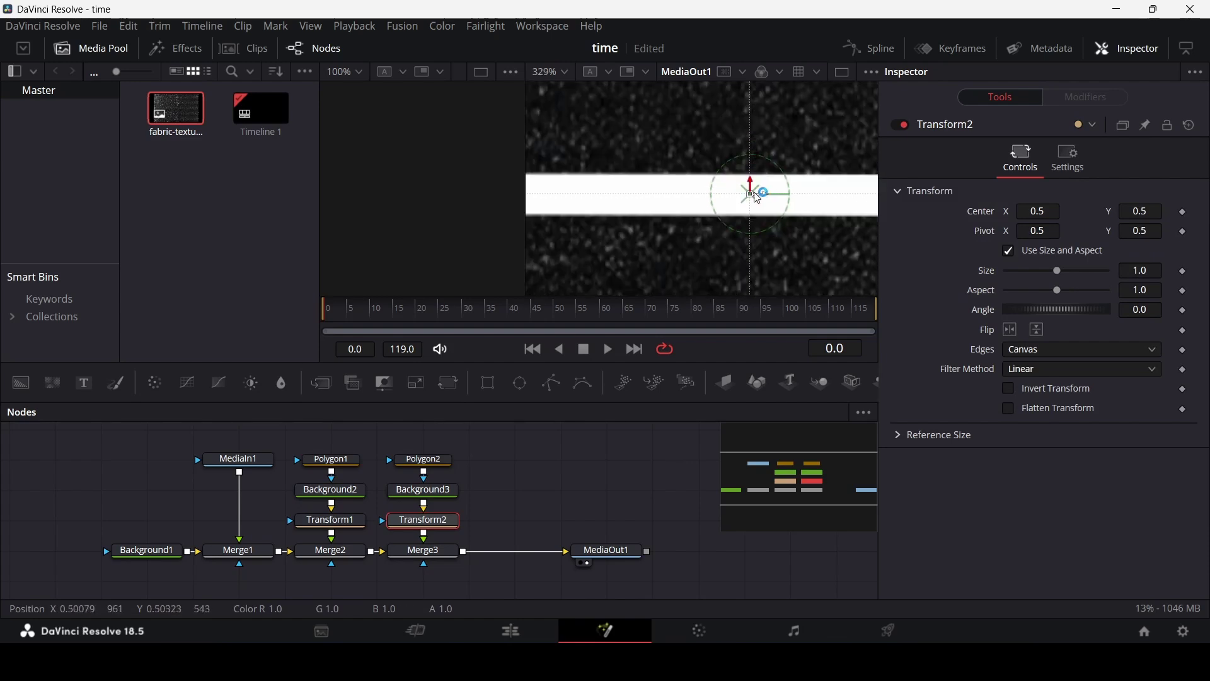
pyautogui.scroll(-4, 761, 217)
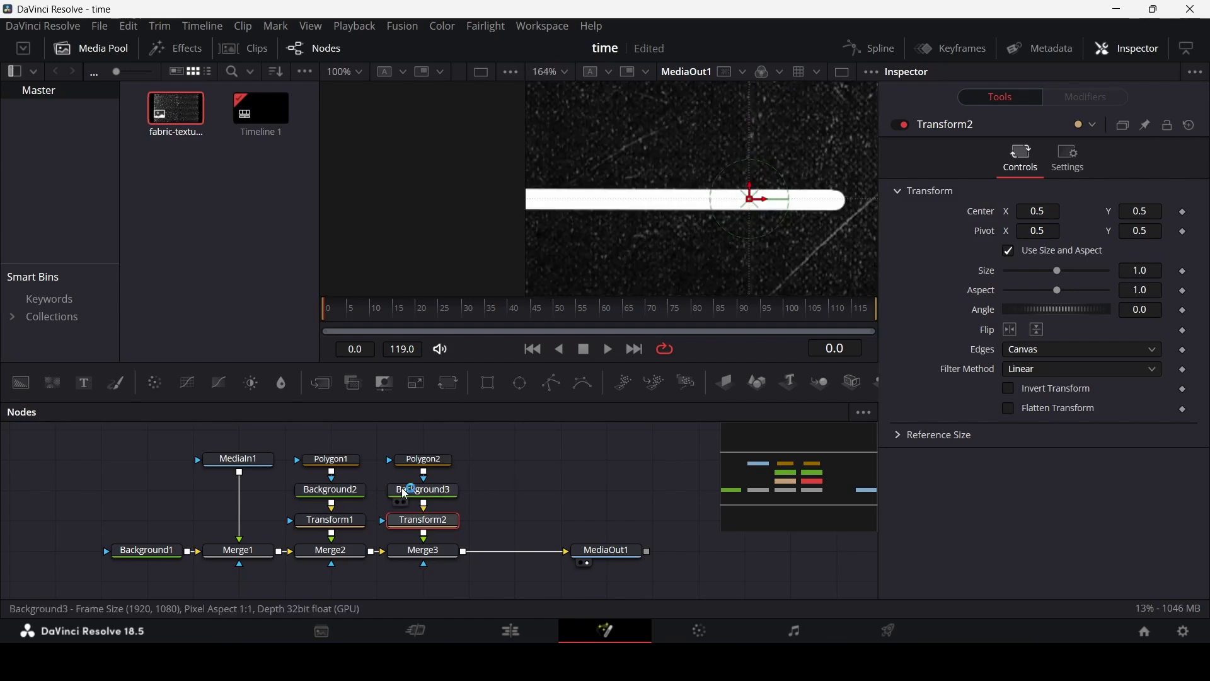
pyautogui.click(328, 523)
pyautogui.click(422, 522)
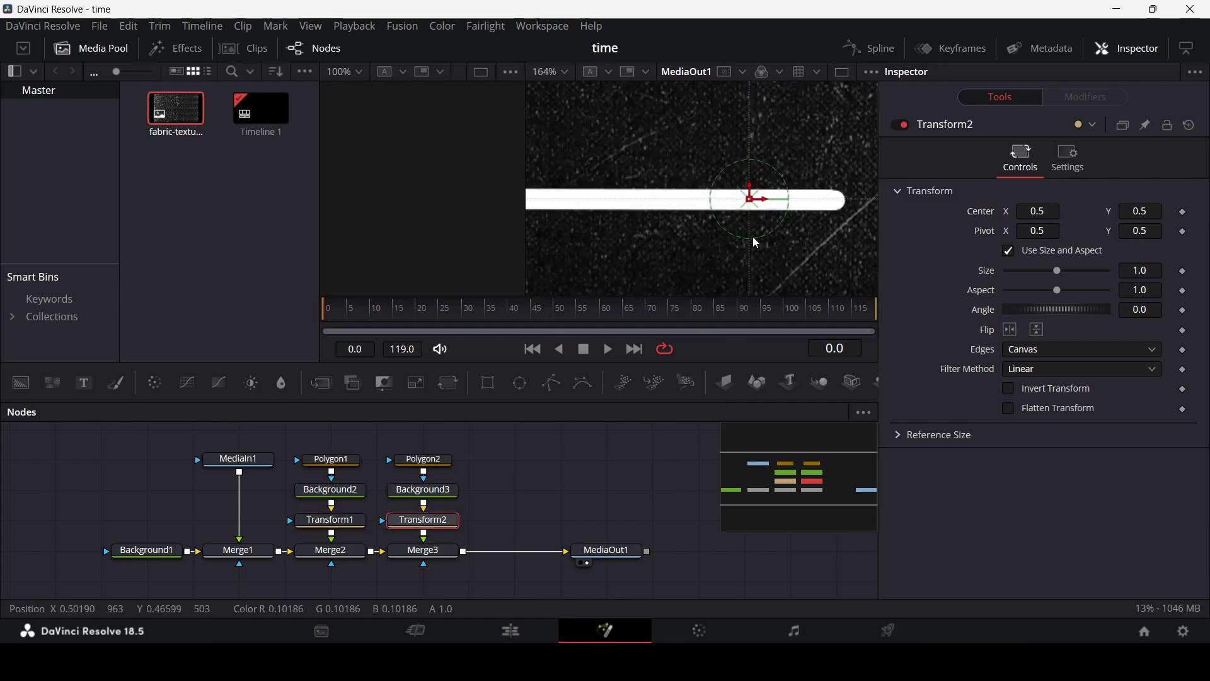
pyautogui.scroll(-4, 753, 240)
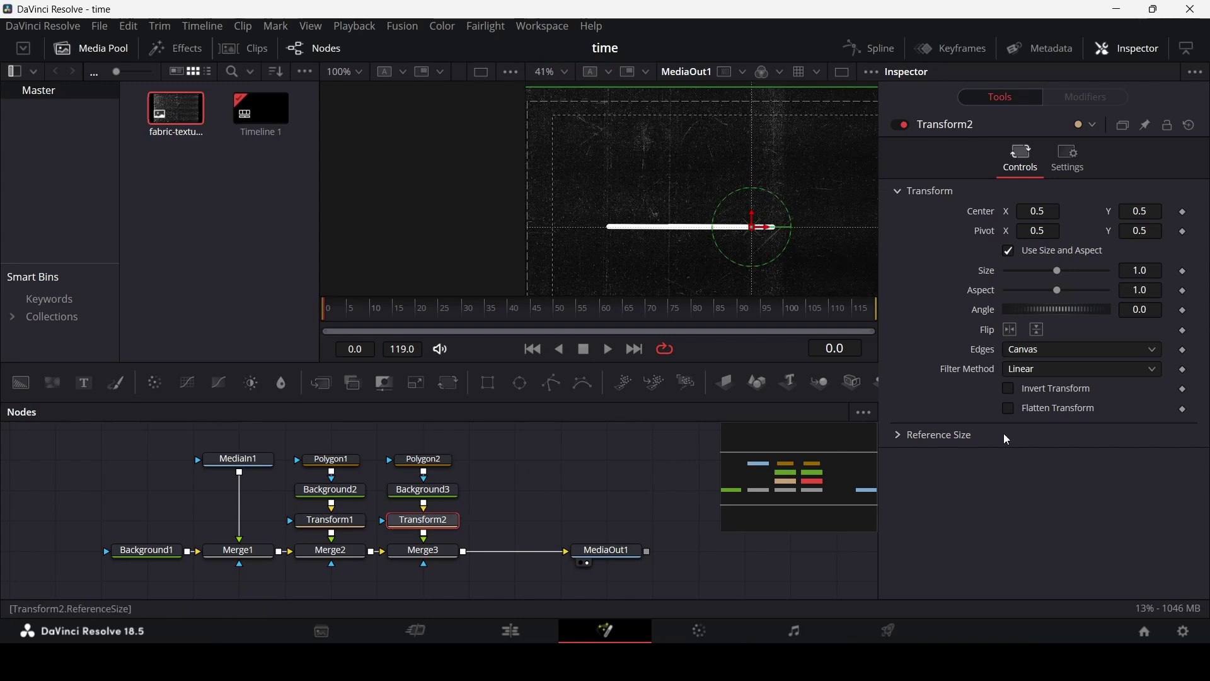
pyautogui.moveTo(1053, 311)
pyautogui.mouseDown()
pyautogui.moveTo(1065, 315)
pyautogui.moveTo(1049, 315)
pyautogui.mouseUp()
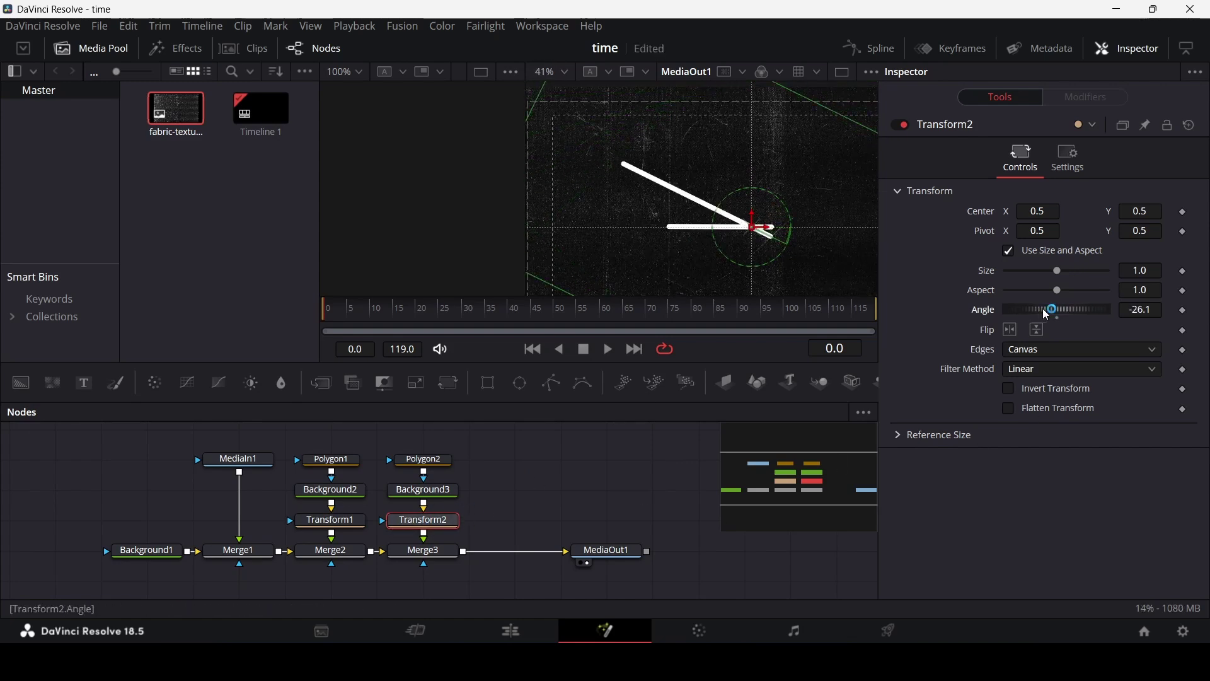
pyautogui.click(1142, 310)
pyautogui.write('30')
pyautogui.press('Tab')
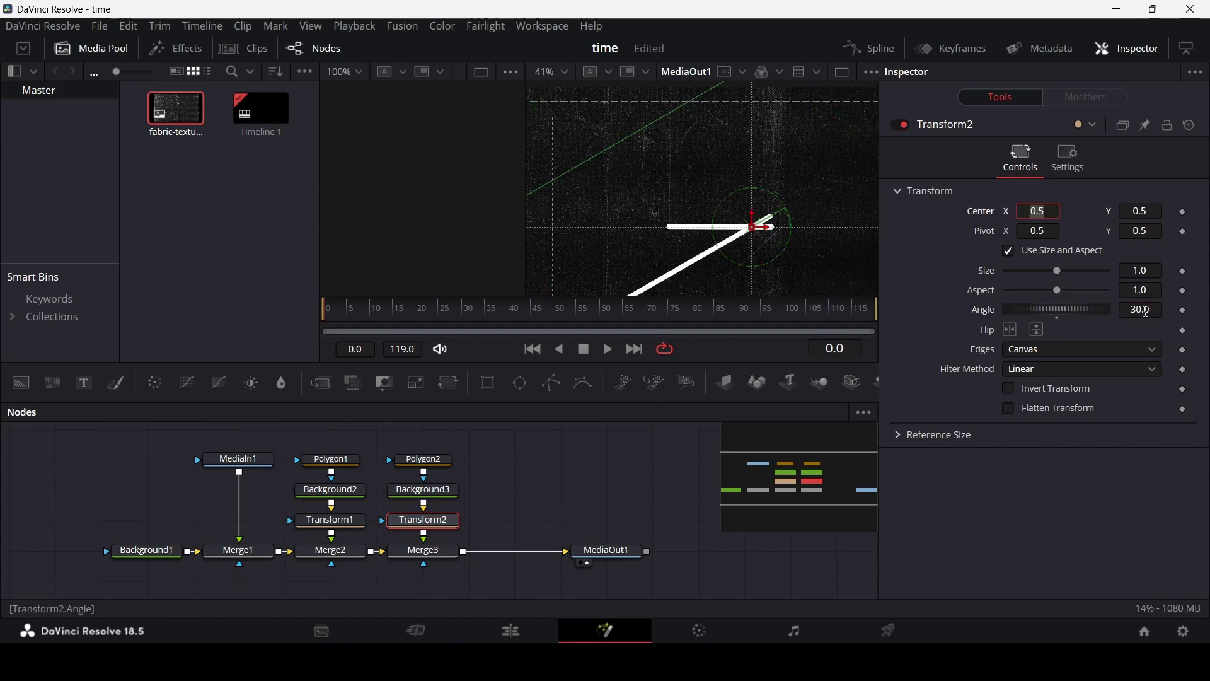
pyautogui.click(343, 520)
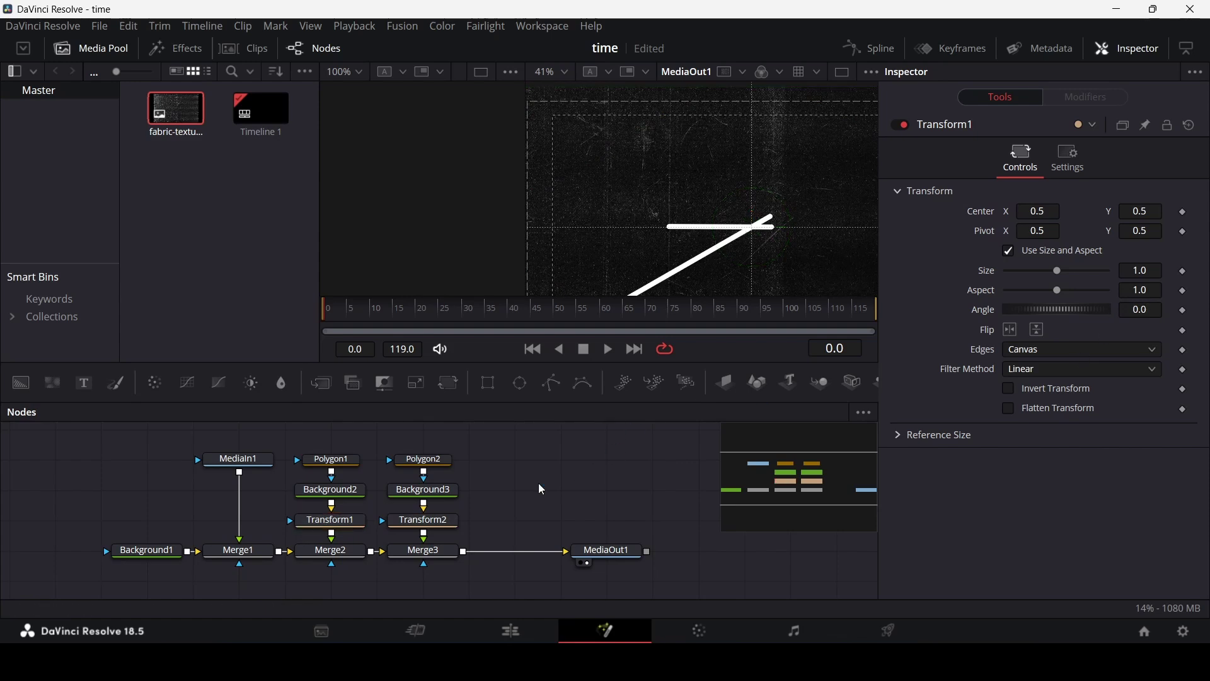
# Make room in the node graph and add a red Background4 node.
pyautogui.scroll(-2, 737, 239)
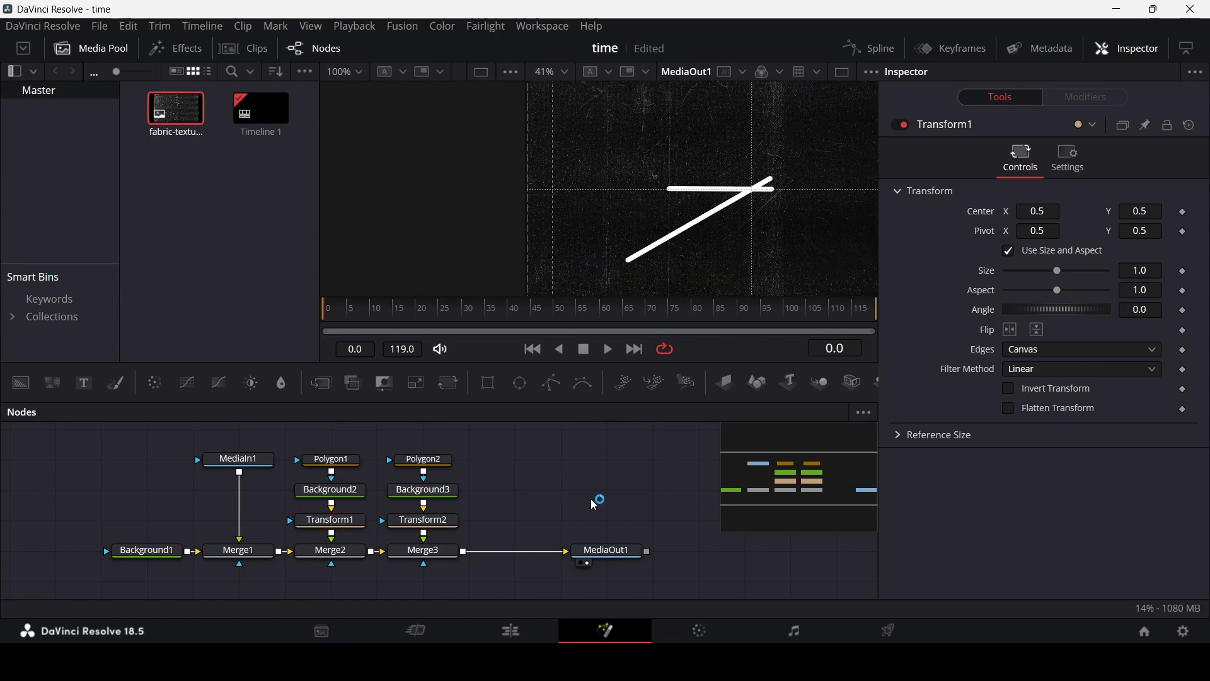
pyautogui.moveTo(591, 498); pyautogui.dragTo(494, 497)
pyautogui.moveTo(535, 552); pyautogui.dragTo(676, 554)
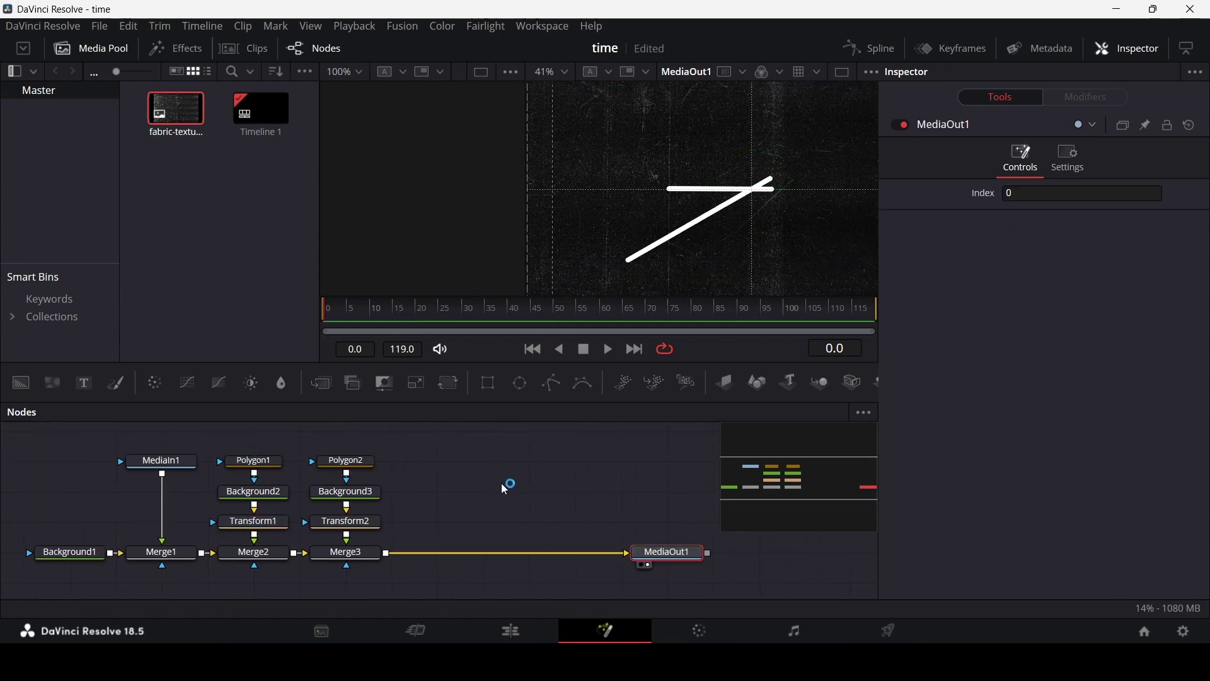
pyautogui.moveTo(21, 383); pyautogui.dragTo(449, 494)
pyautogui.moveTo(1008, 306); pyautogui.dragTo(1114, 306)
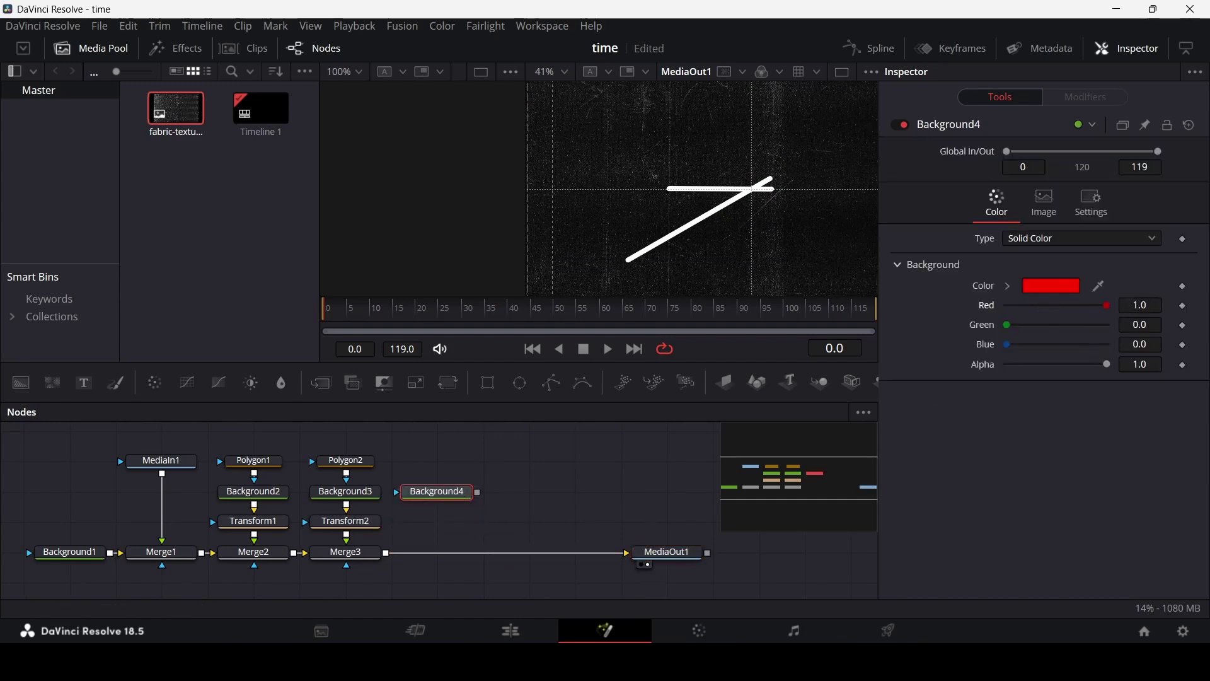
# Add Polygon3 as Background4's mask with Length 1.0.
pyautogui.moveTo(553, 383); pyautogui.dragTo(441, 458)
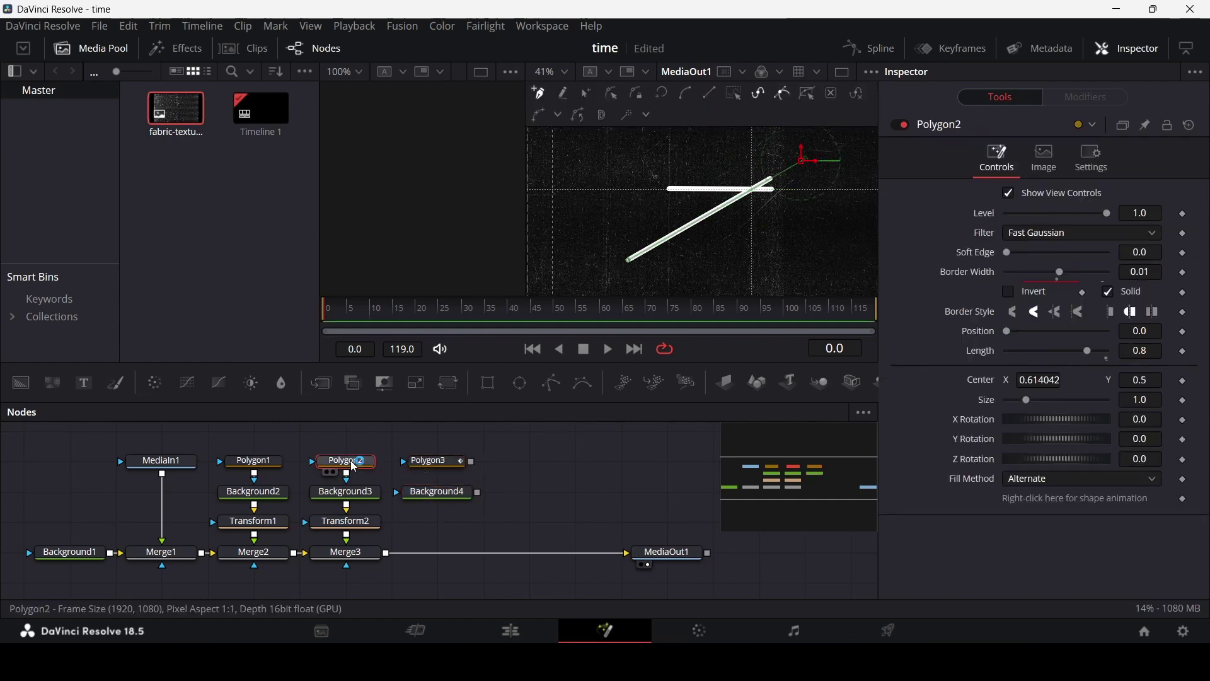
pyautogui.click(435, 462)
pyautogui.rightClick(435, 466)
pyautogui.click(499, 101)
pyautogui.moveTo(477, 462); pyautogui.dragTo(441, 493)
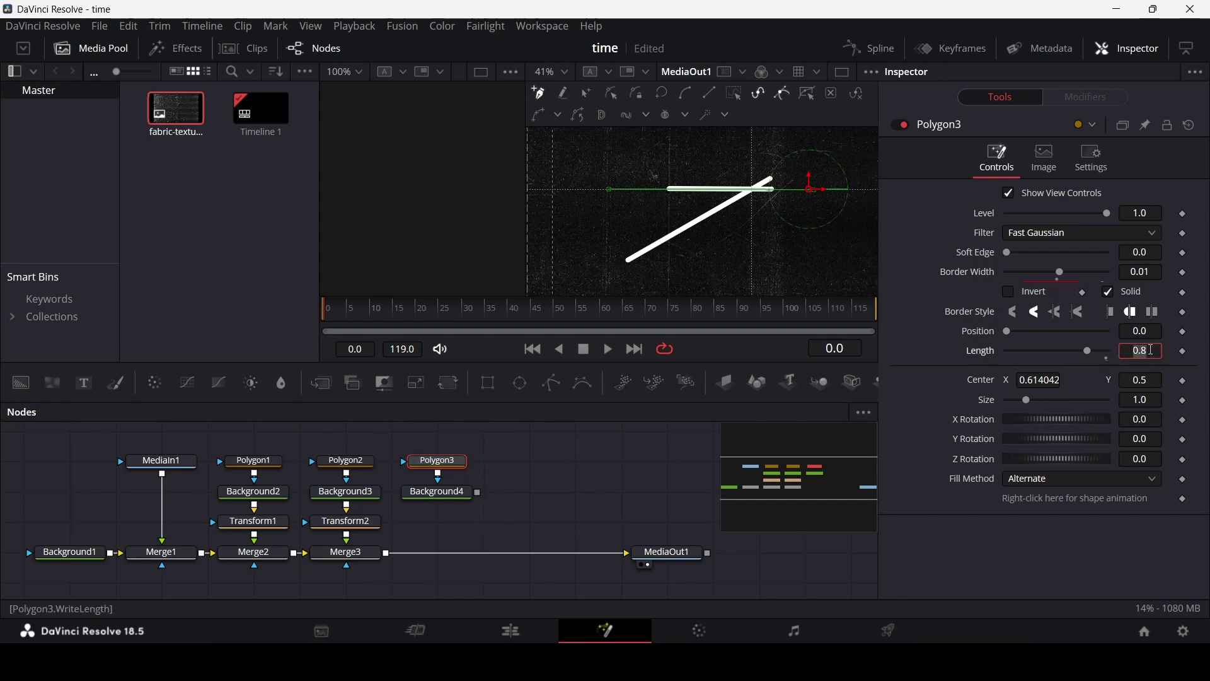
pyautogui.write('1')
pyautogui.press('Tab')
pyautogui.press('Return')
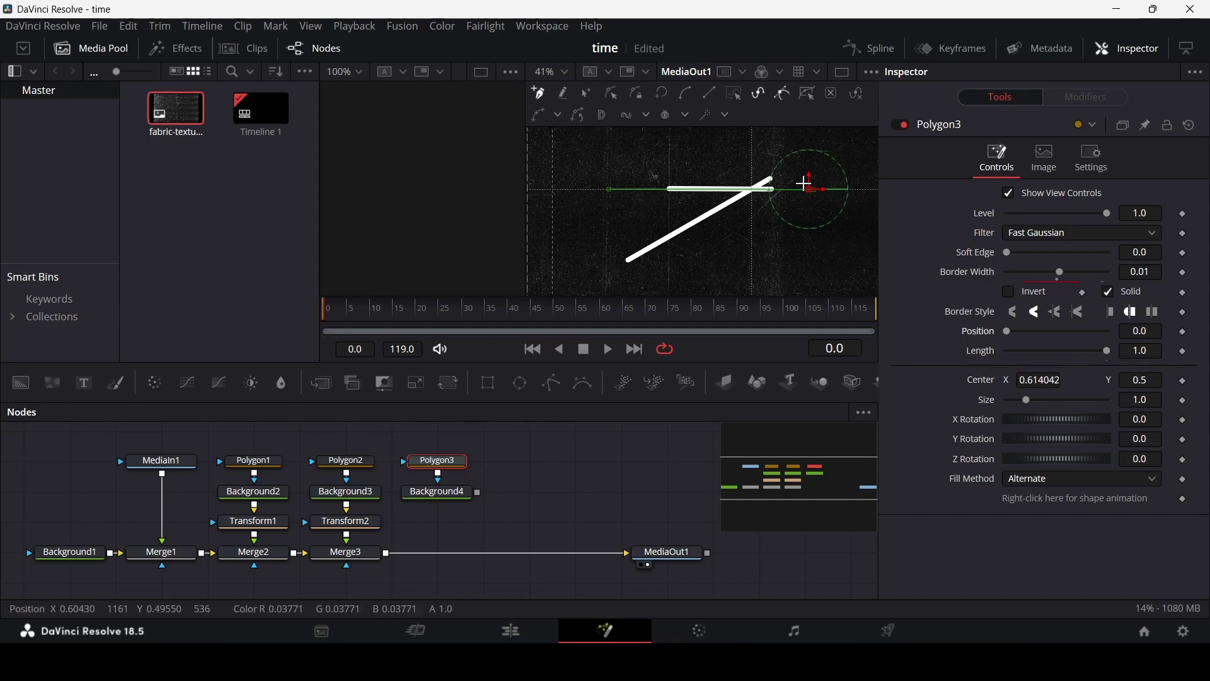
# Merge red Background4 over the clock as Merge4 and insert Transform3 after it.
pyautogui.click(467, 499)
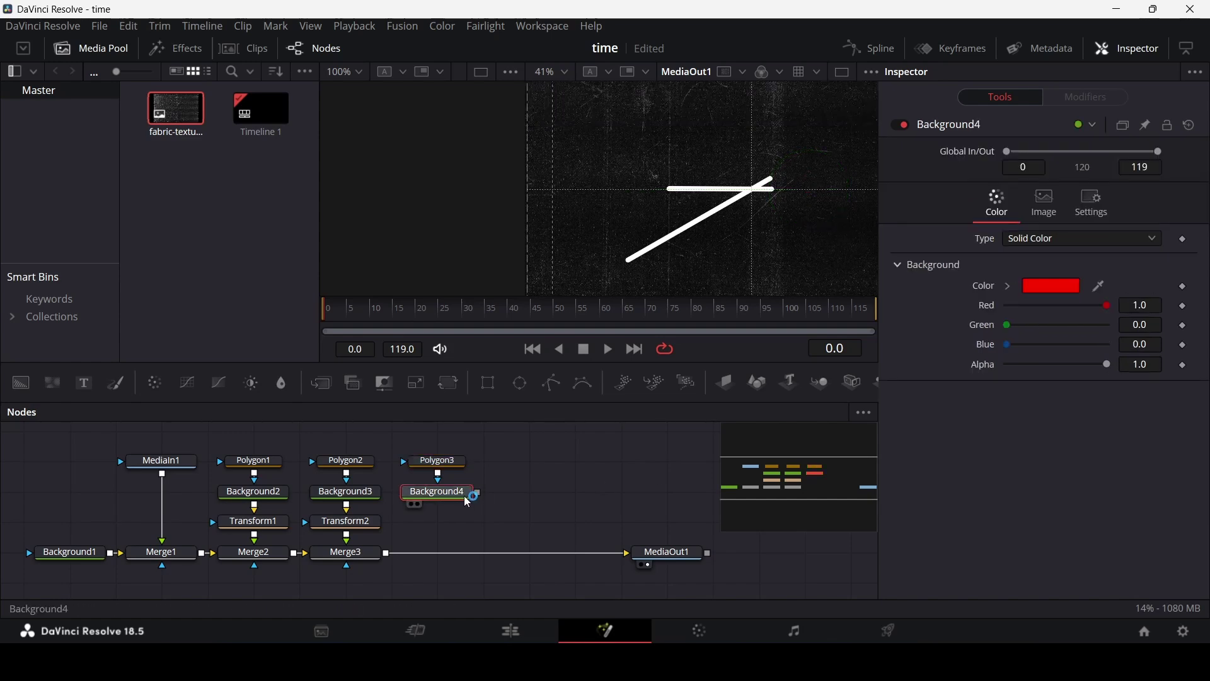
pyautogui.moveTo(477, 493); pyautogui.dragTo(391, 556)
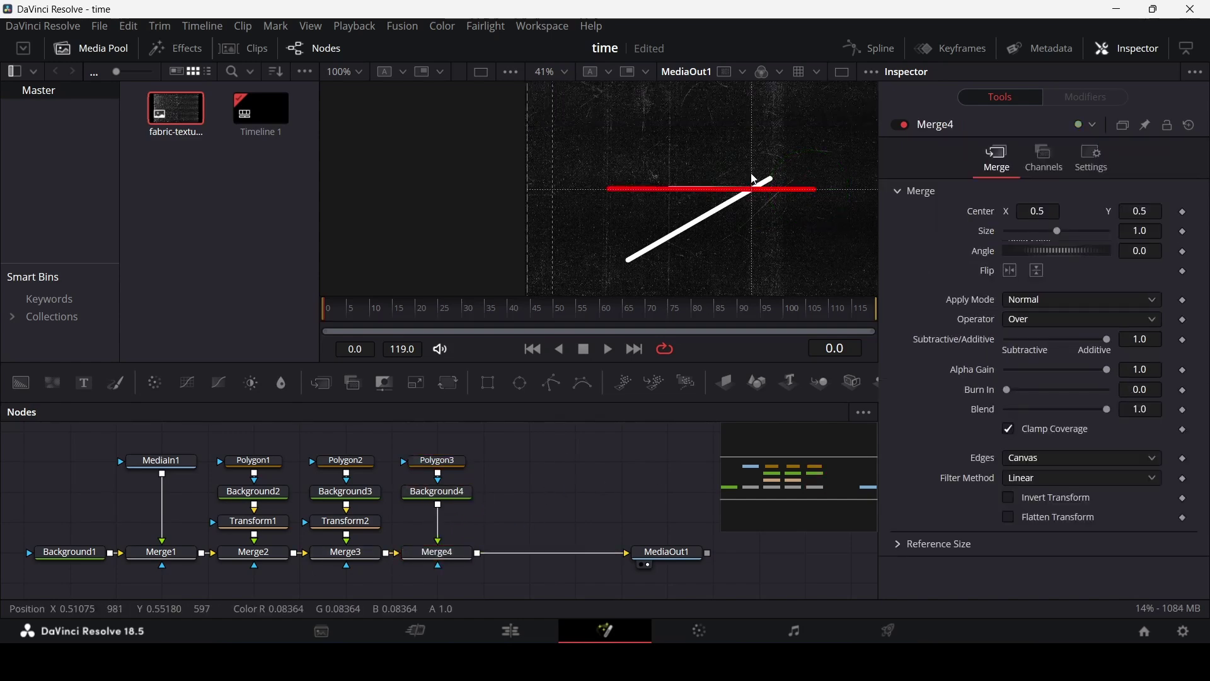
pyautogui.click(457, 463)
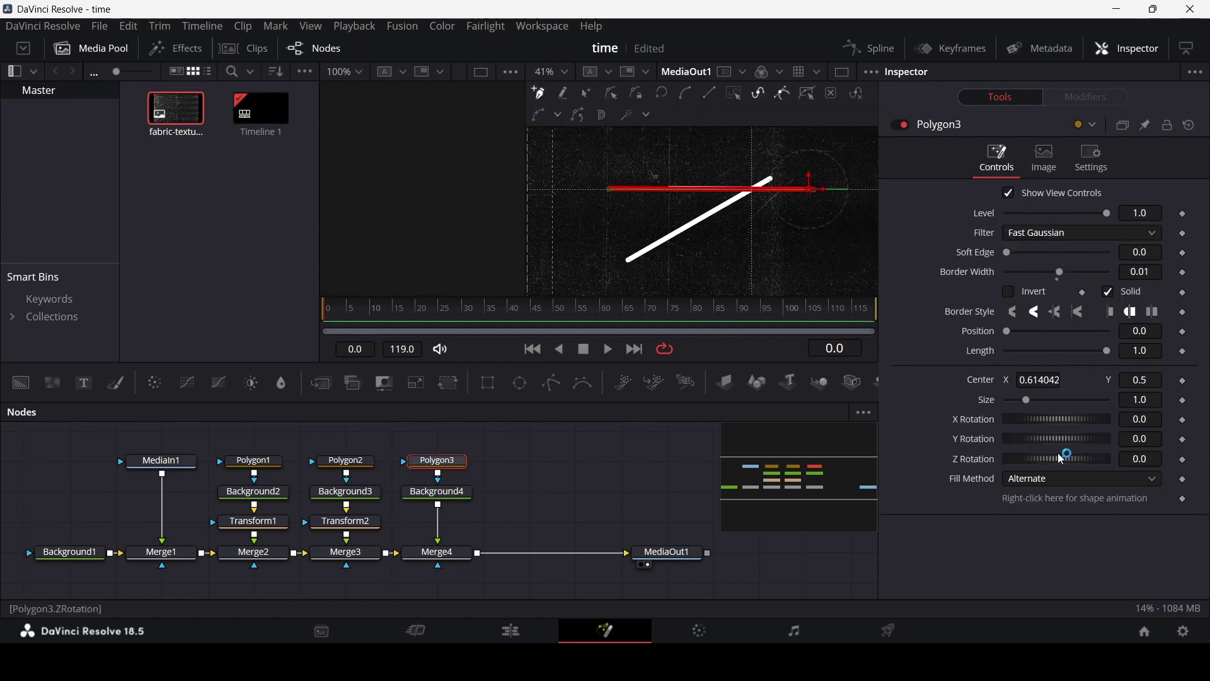
pyautogui.click(456, 494)
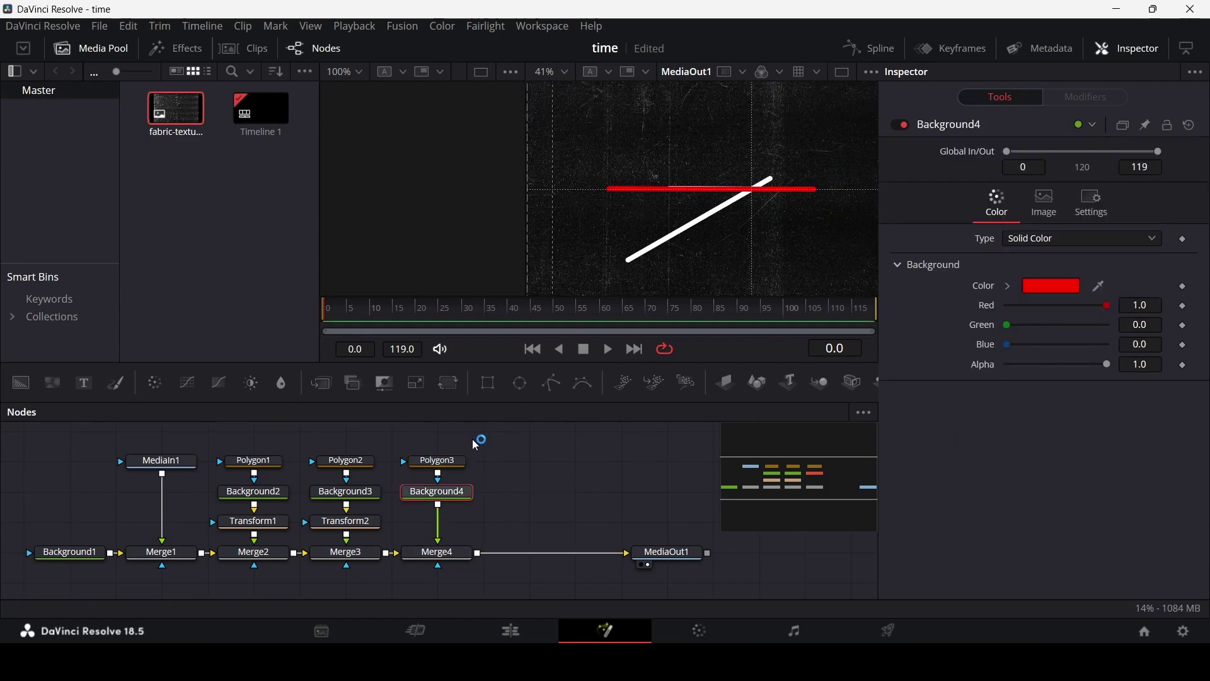
pyautogui.click(450, 390)
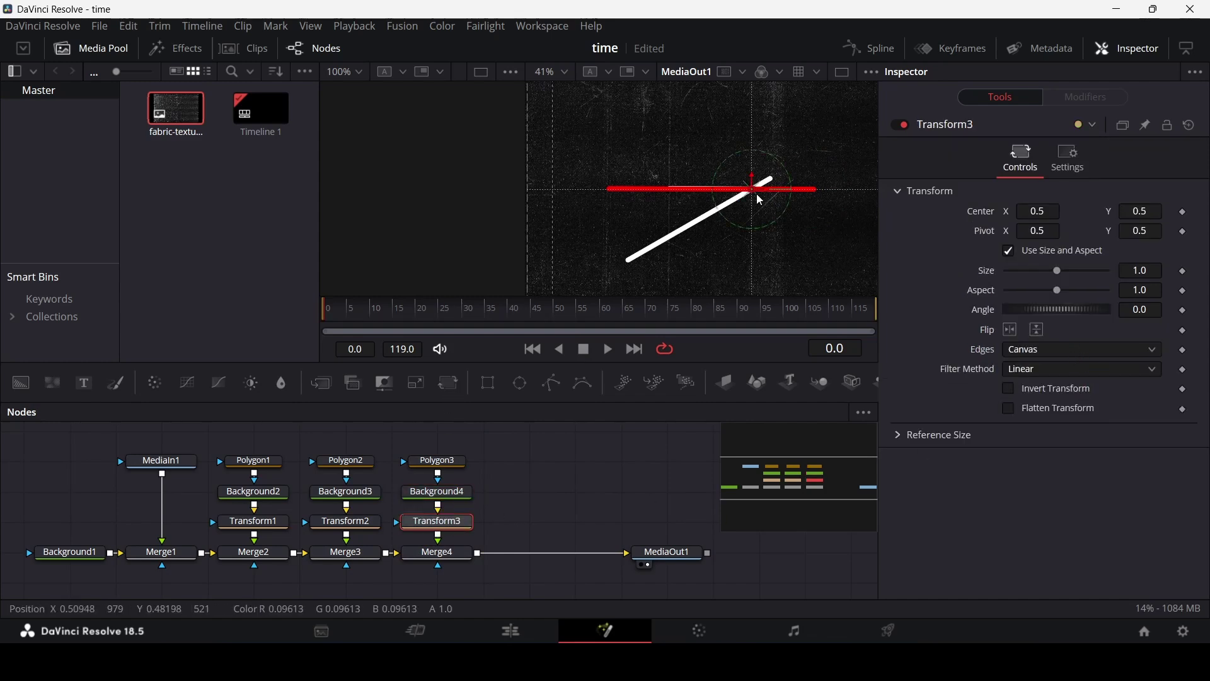
# Shift the red hand's polygon slightly left toward the frame centre.
pyautogui.scroll(3, 756, 201)
pyautogui.scroll(-4, 760, 204)
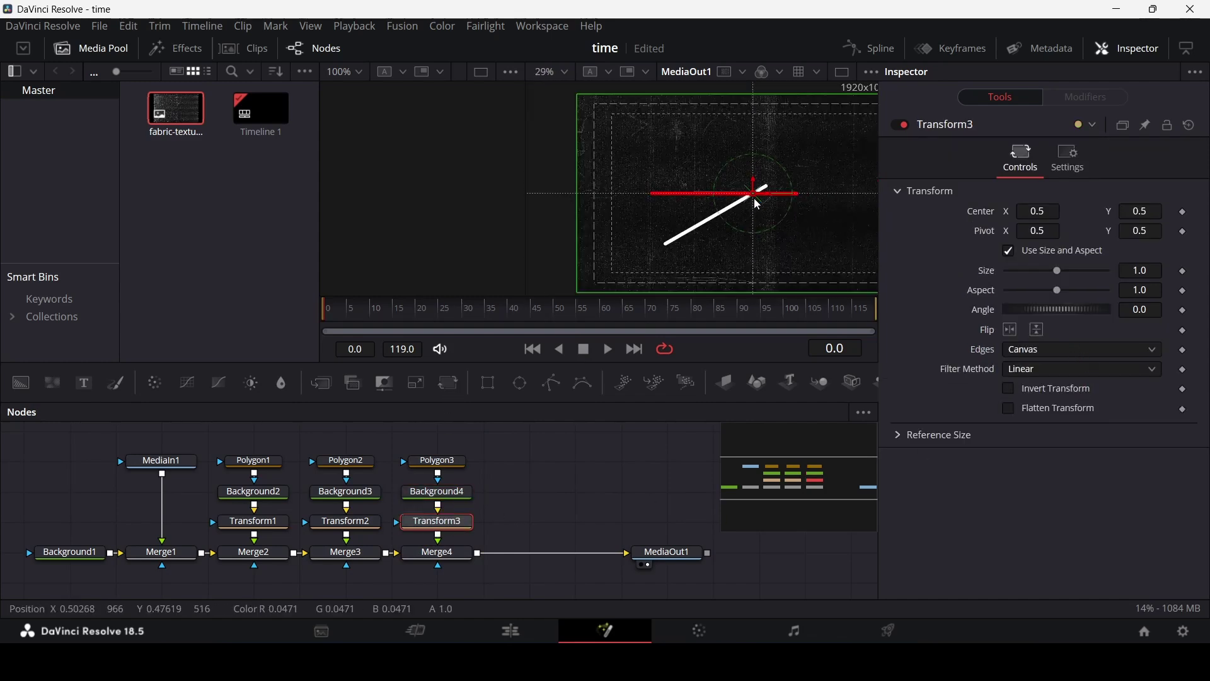
pyautogui.scroll(2, 761, 213)
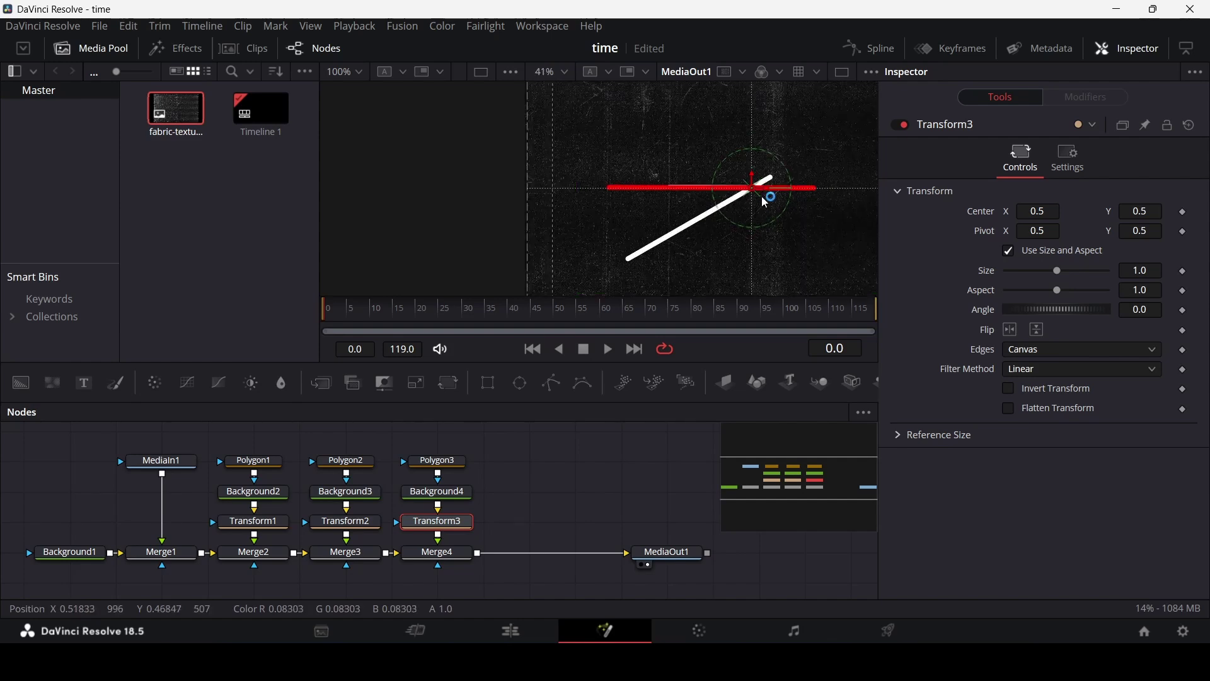
pyautogui.click(449, 465)
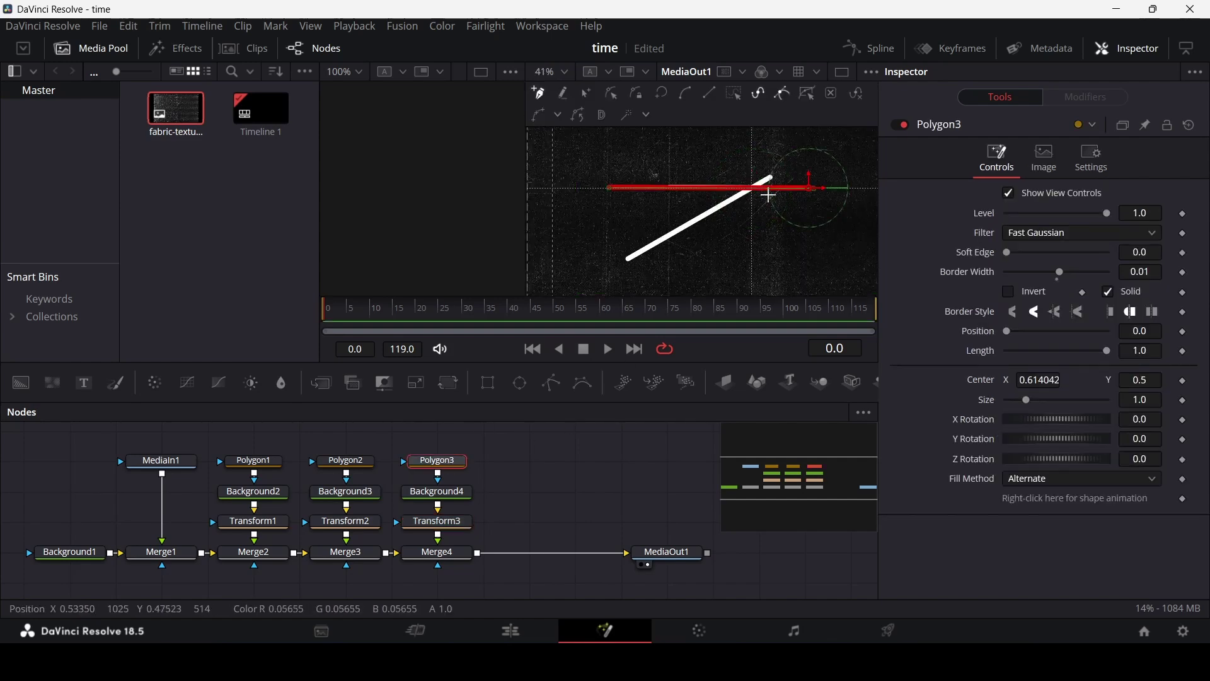
pyautogui.moveTo(809, 188); pyautogui.dragTo(803, 188)
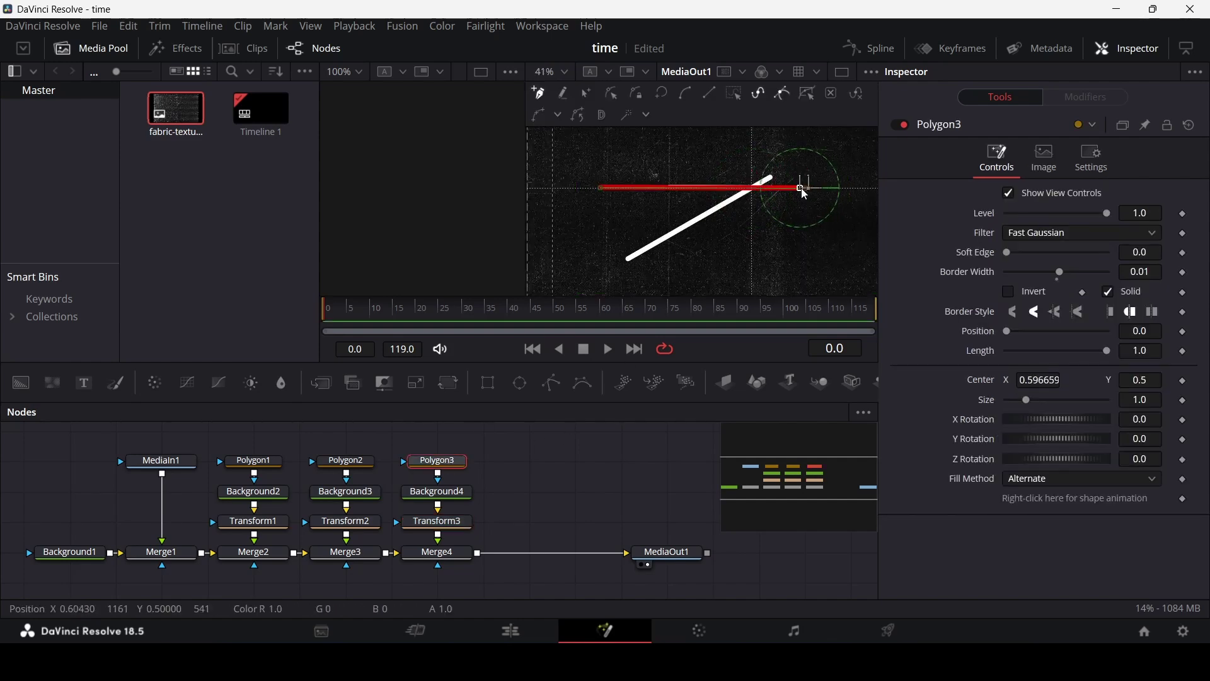
pyautogui.click(596, 467)
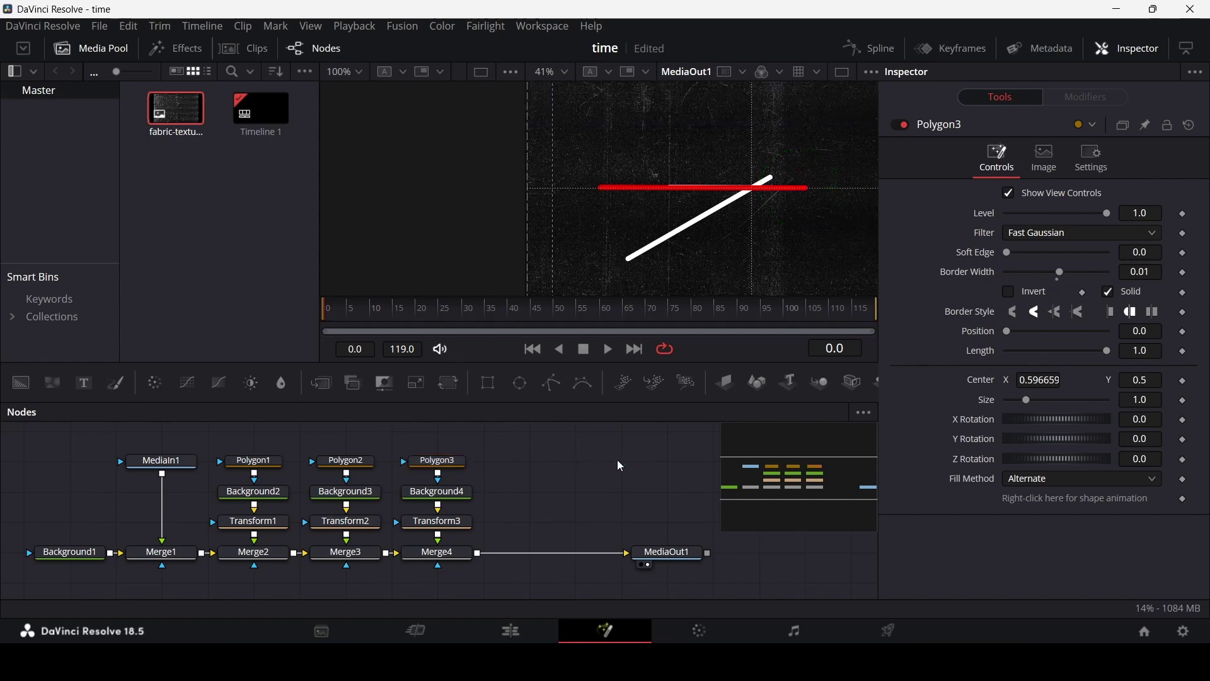
# Set Transform3's Angle to -45 to tilt the red hand.
pyautogui.click(461, 522)
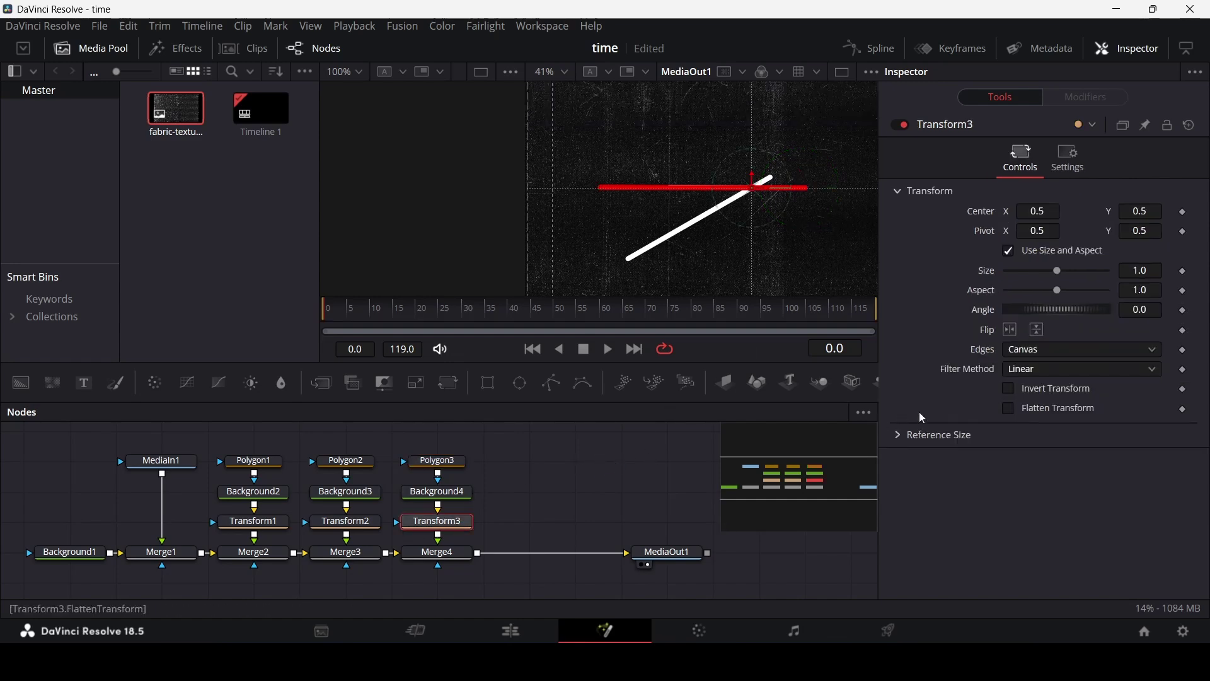
pyautogui.doubleClick(1139, 309)
pyautogui.write('-45')
pyautogui.press('Return')
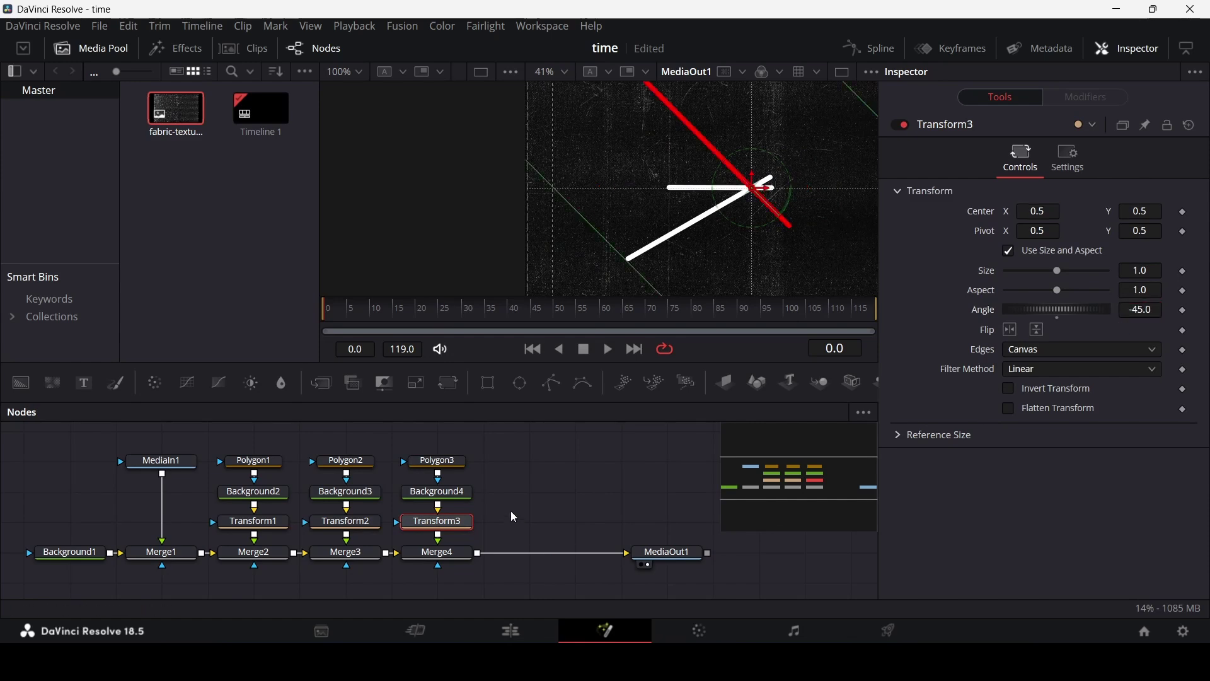
pyautogui.click(515, 517)
pyautogui.scroll(-2, 770, 260)
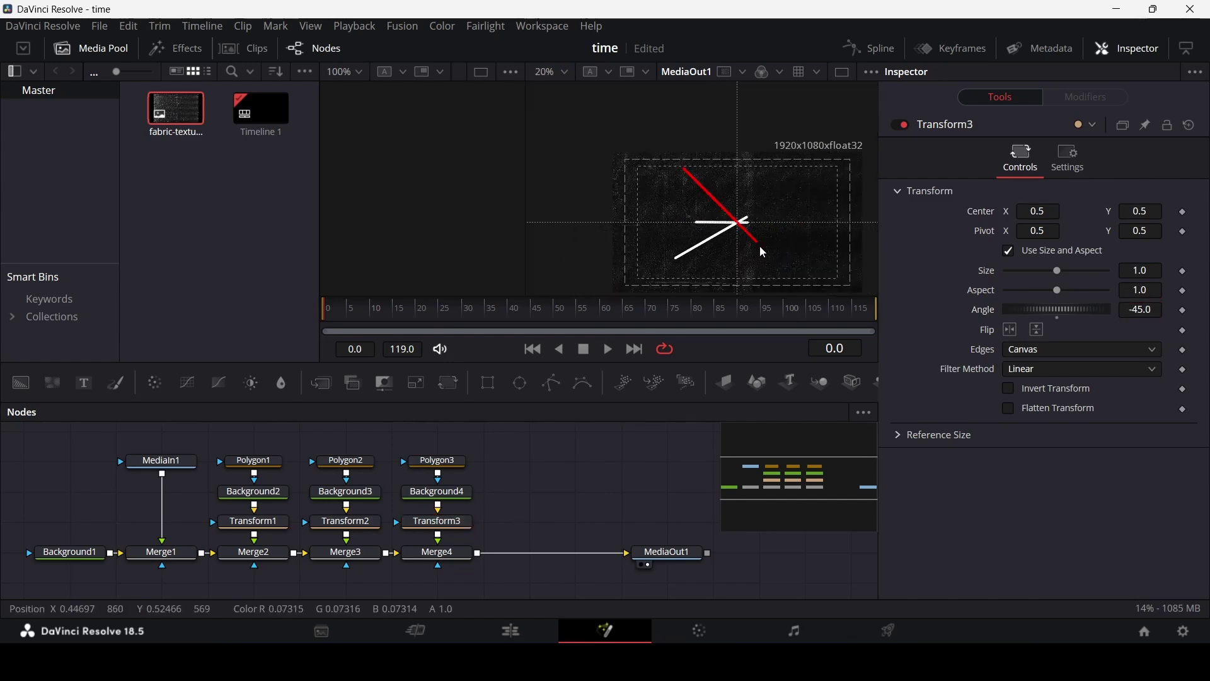
pyautogui.scroll(3, 709, 202)
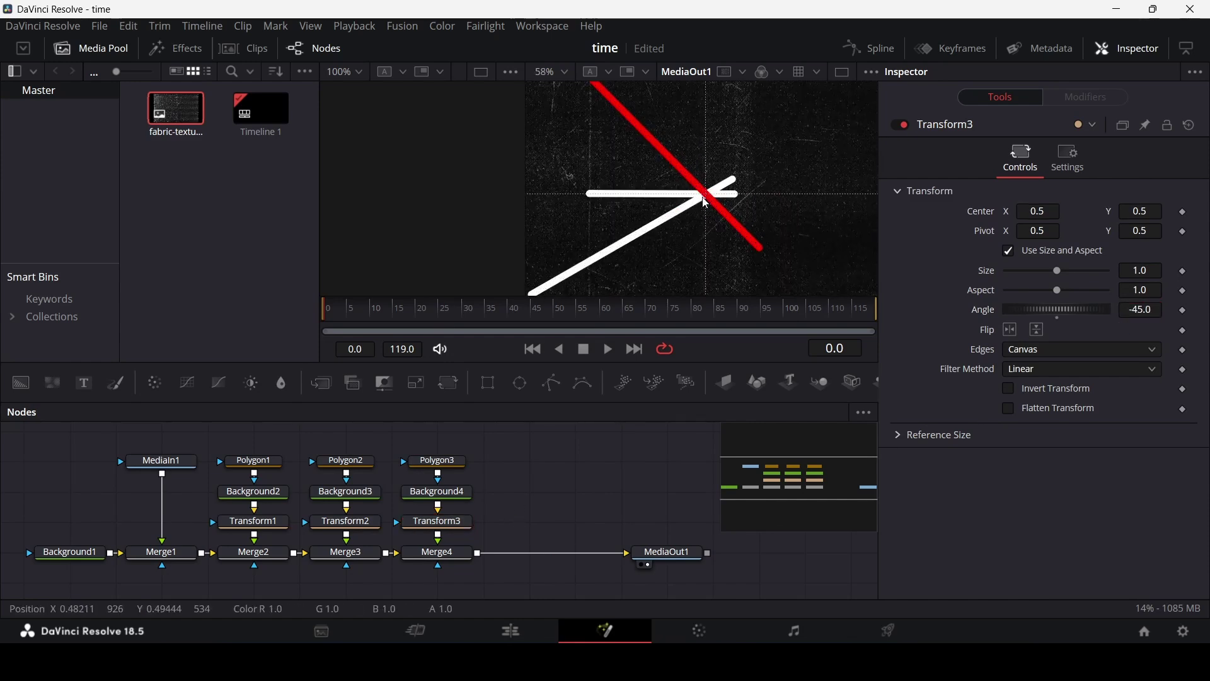
pyautogui.scroll(-1, 706, 204)
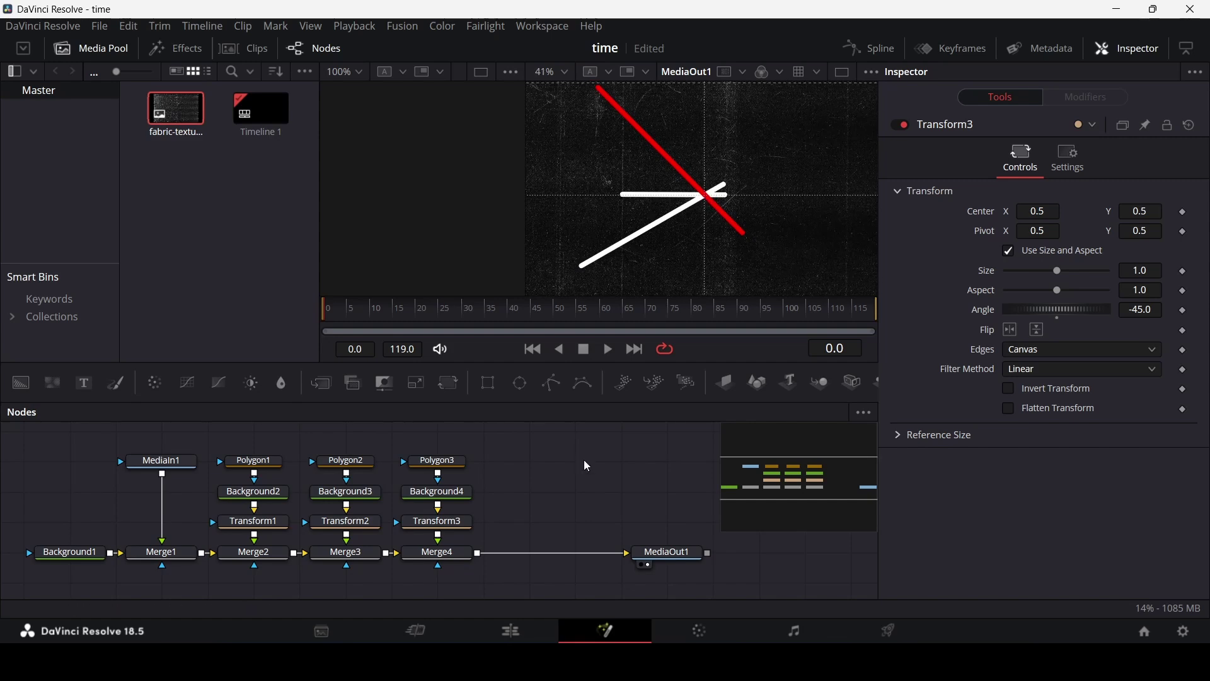
# Drive Transform1's Angle with an Anim Curves modifier.
pyautogui.click(270, 526)
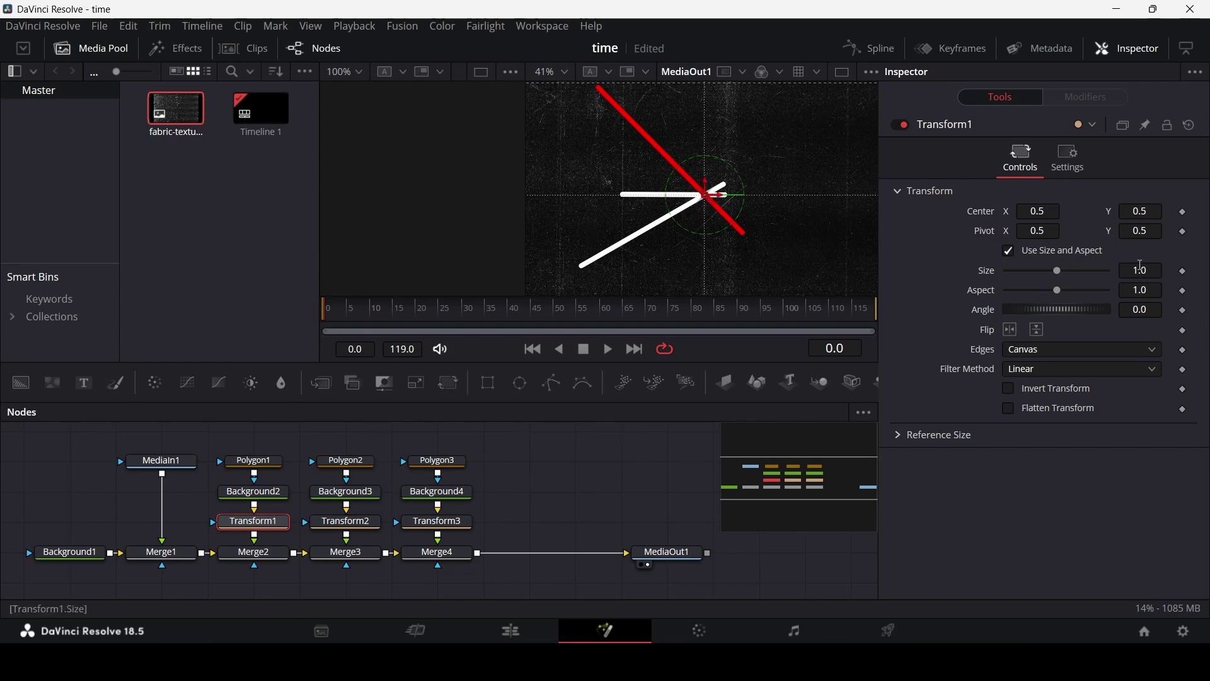
pyautogui.rightClick(1186, 313)
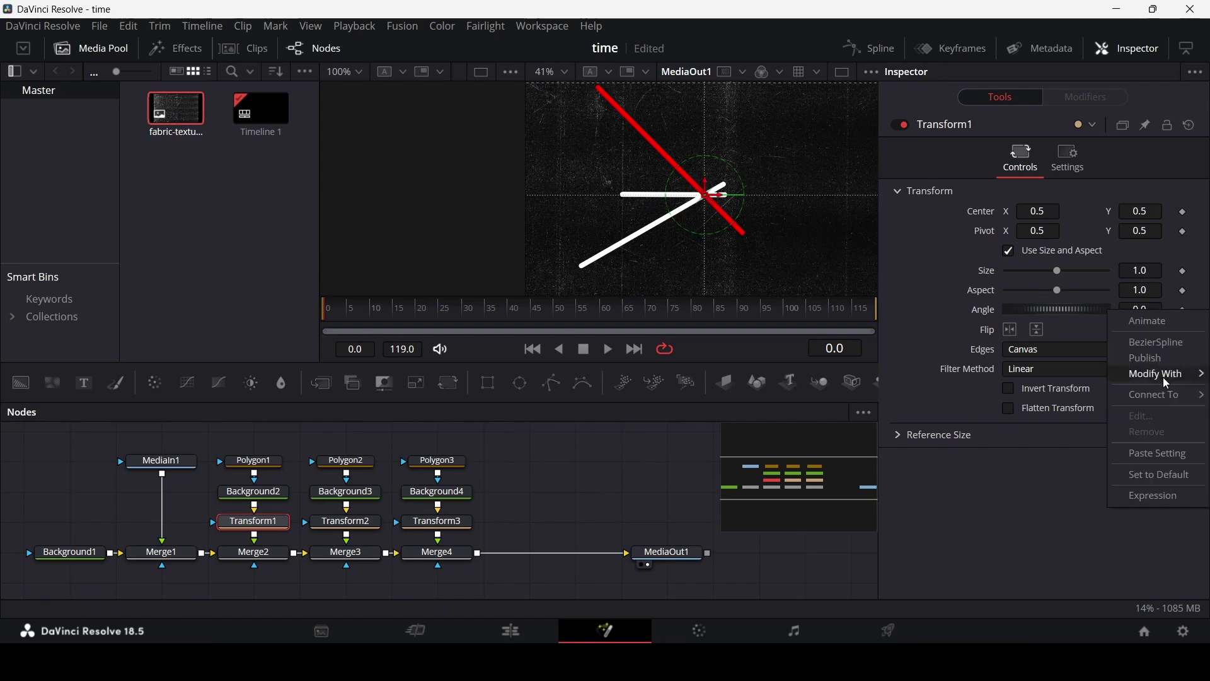
pyautogui.moveTo(1166, 375)
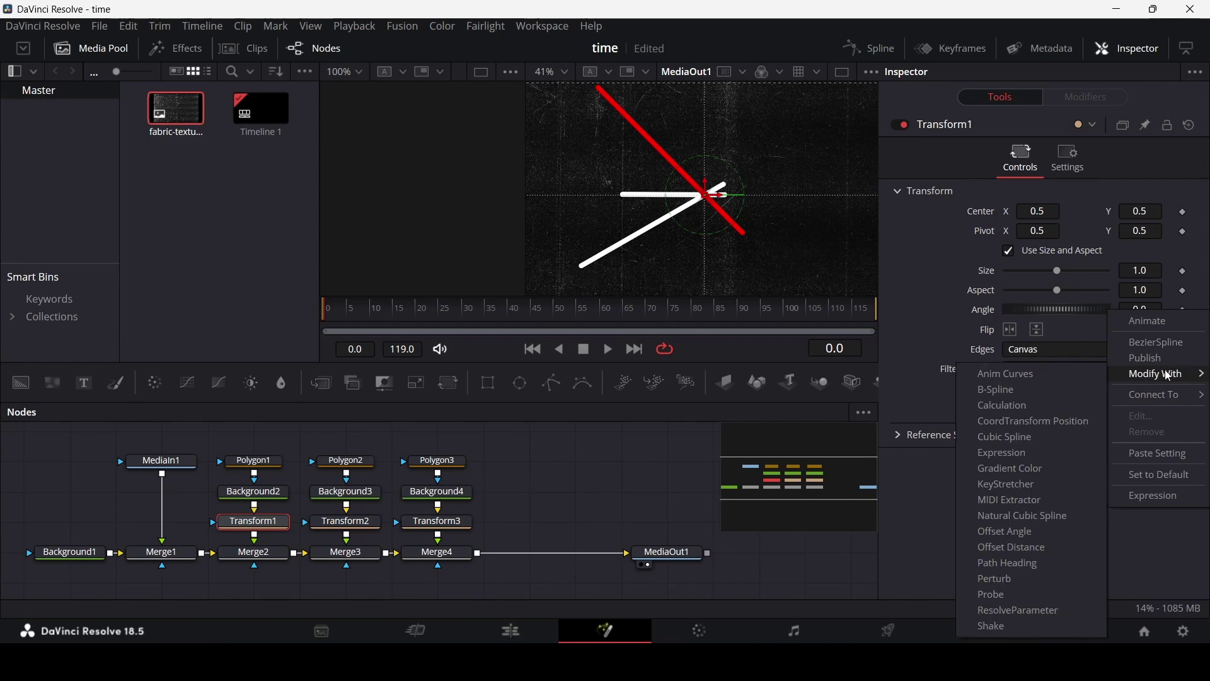
pyautogui.click(1014, 375)
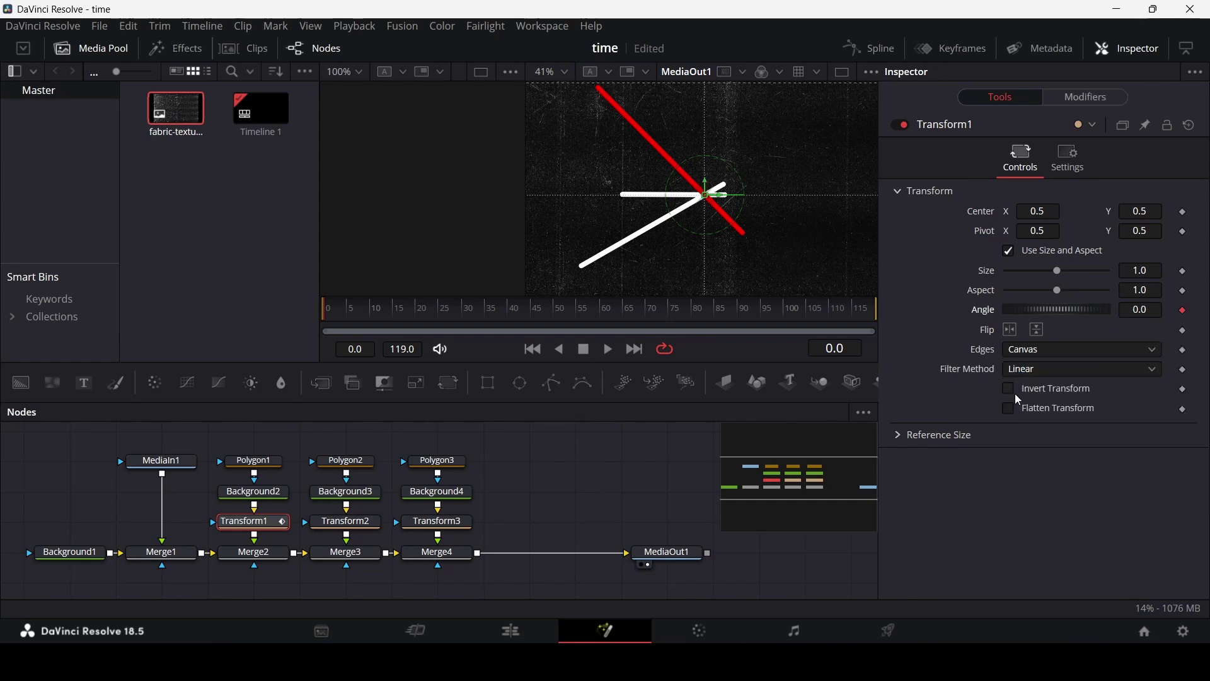
# Set the Anim Curve to Easing with Sine in and out, and preview the spin.
pyautogui.click(1067, 101)
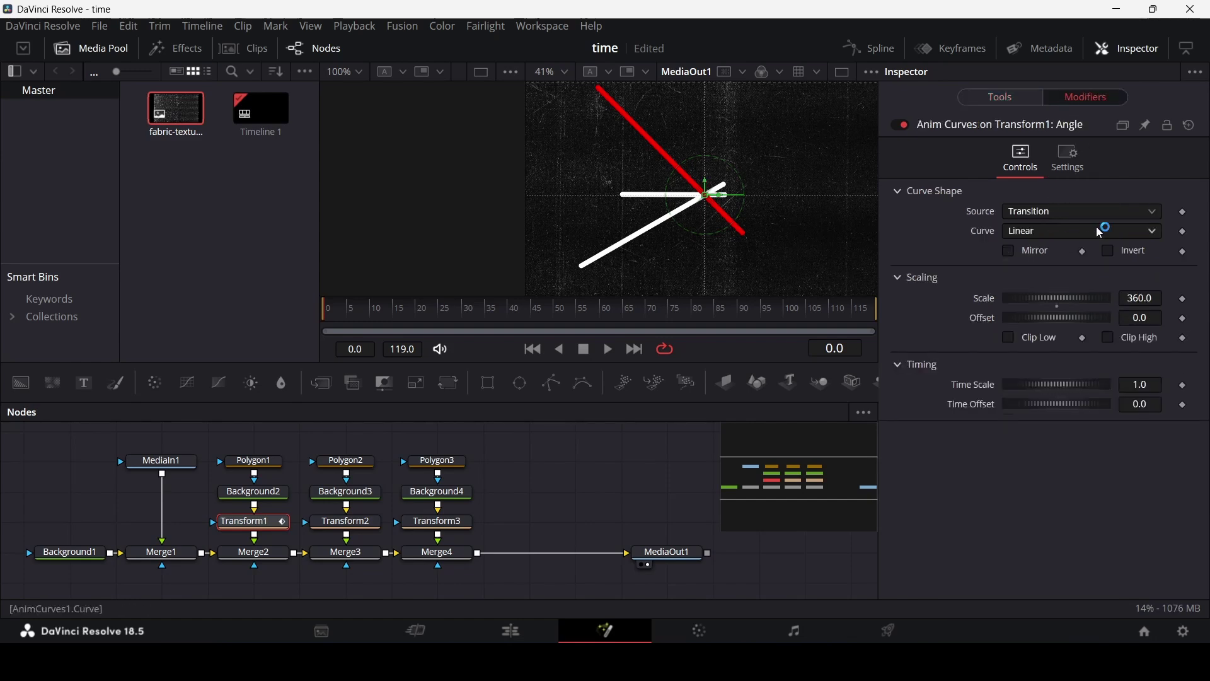
pyautogui.click(1046, 214)
pyautogui.click(1034, 249)
pyautogui.click(1046, 232)
pyautogui.click(1038, 270)
pyautogui.click(1045, 251)
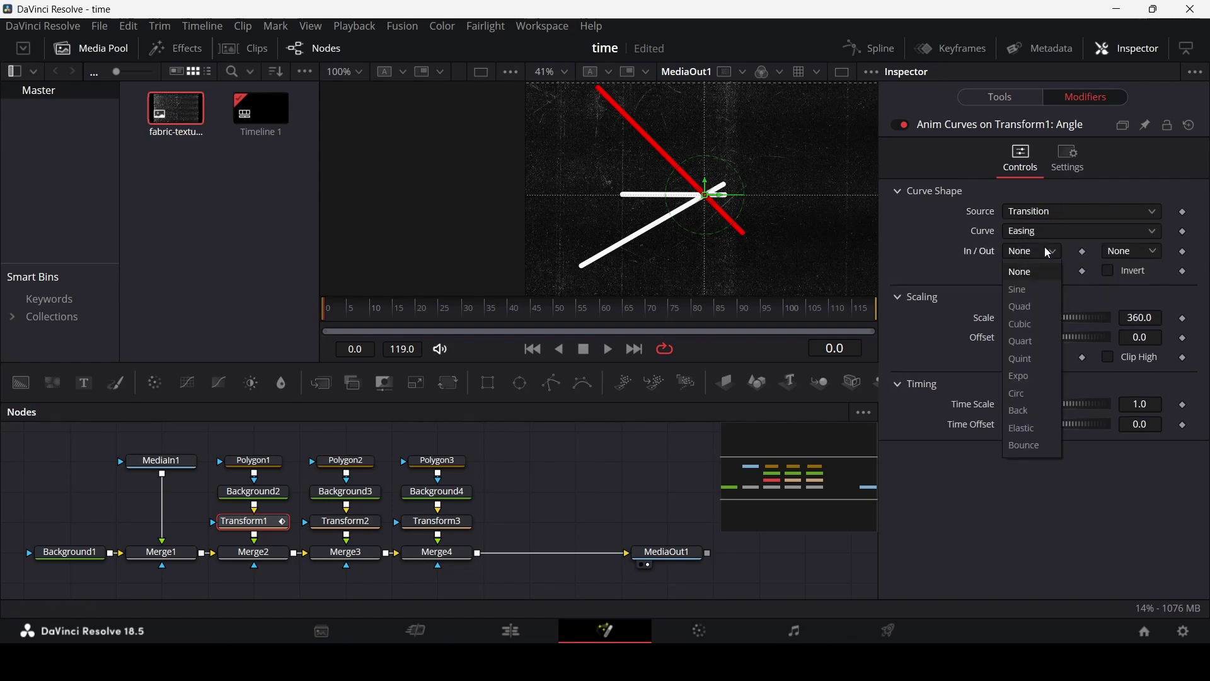
pyautogui.click(1021, 289)
pyautogui.click(1133, 251)
pyautogui.click(1120, 290)
pyautogui.press('space')
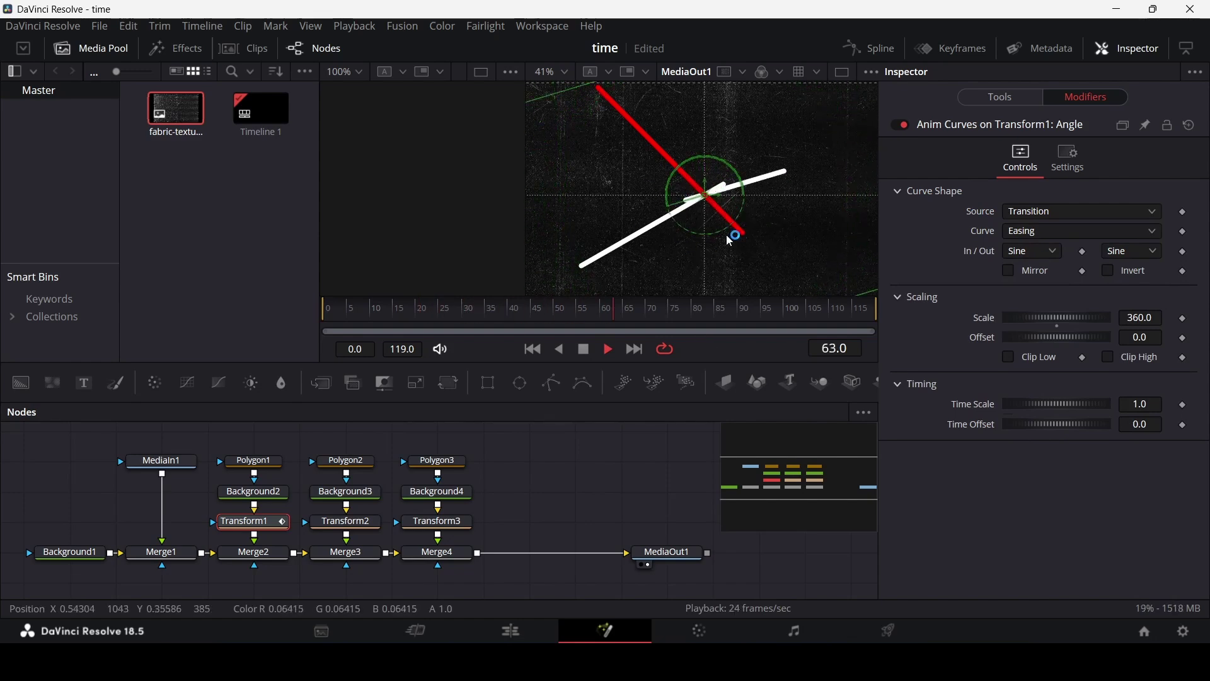
pyautogui.press('space')
# Drive Transform2's Angle with an Anim Curves modifier.
pyautogui.click(344, 524)
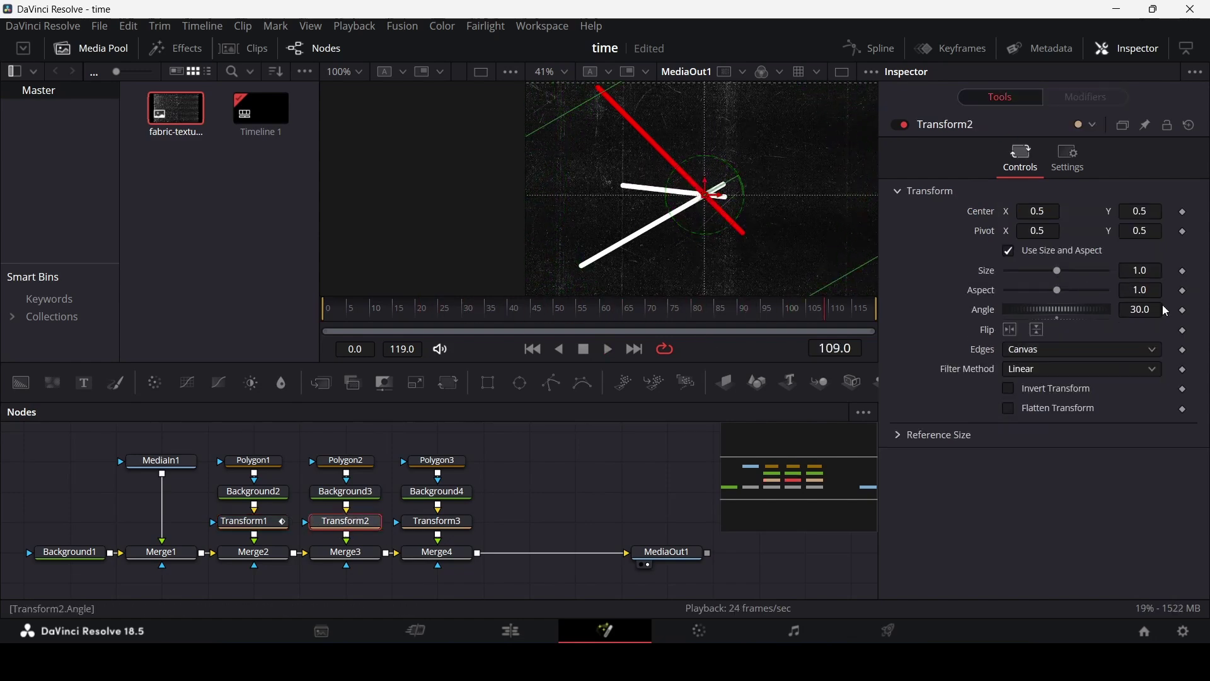
pyautogui.rightClick(1179, 320)
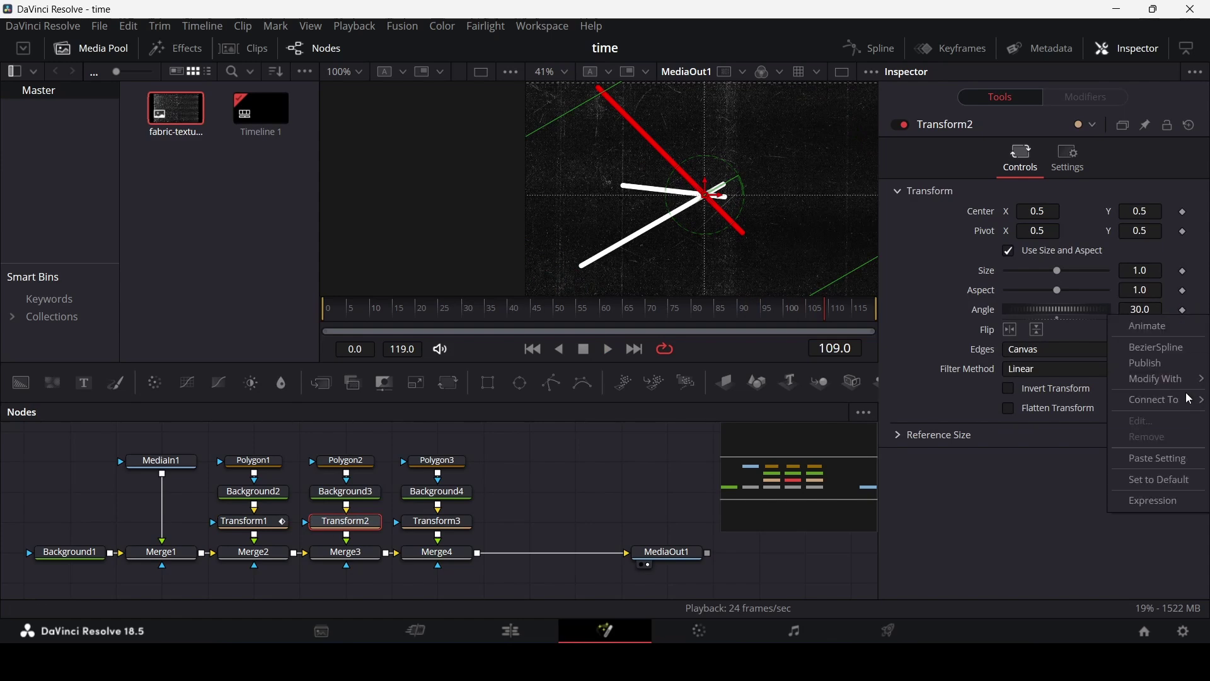
pyautogui.moveTo(1160, 379)
pyautogui.click(1024, 391)
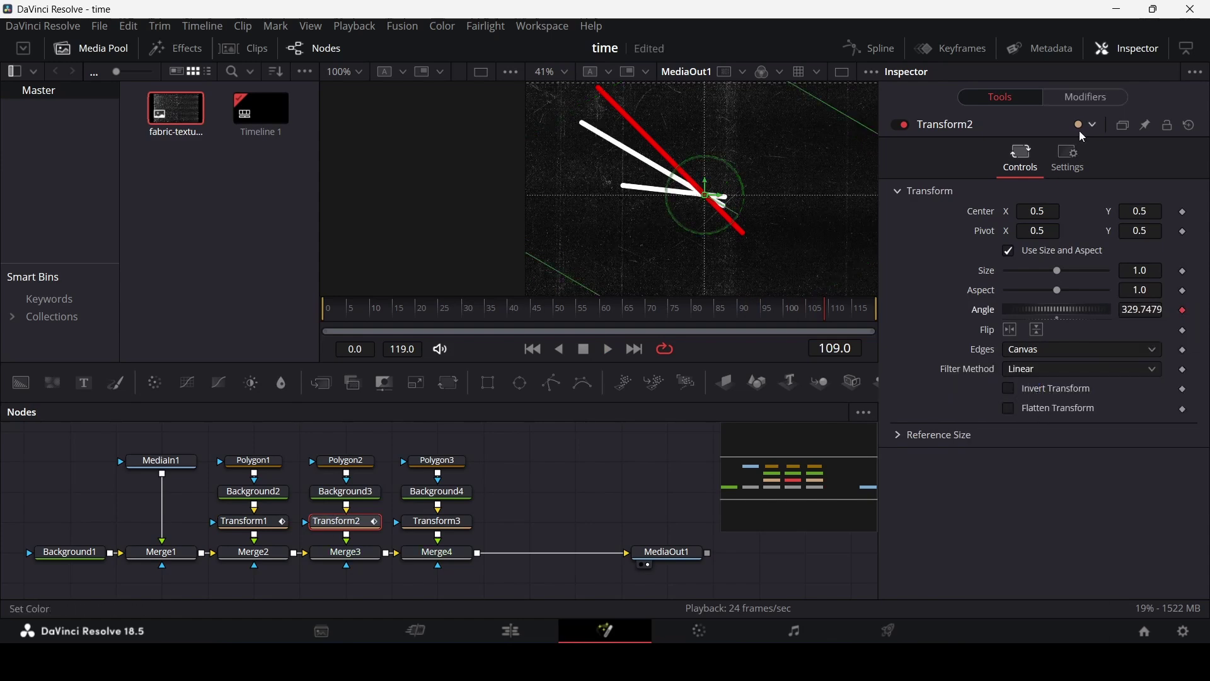
# Set the Anim Curve to Easing with Sine in and Cubic out, then stop the preview.
pyautogui.click(1072, 231)
pyautogui.click(1040, 260)
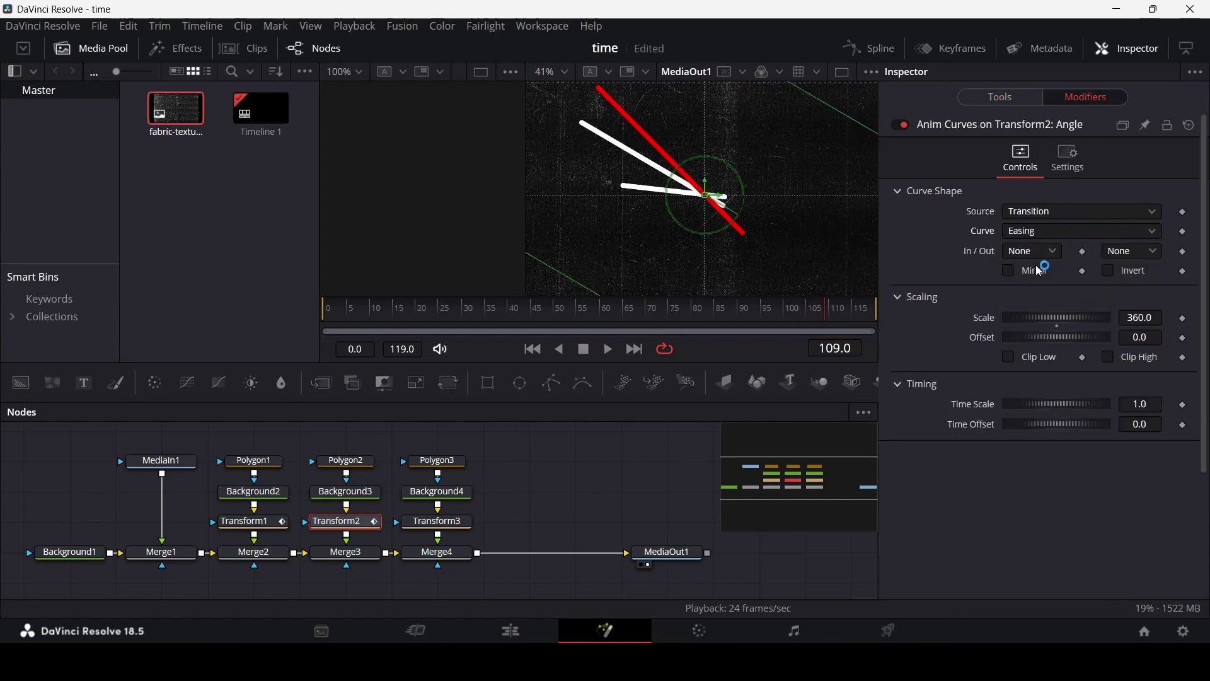
pyautogui.click(1034, 251)
pyautogui.click(1034, 287)
pyautogui.click(1119, 253)
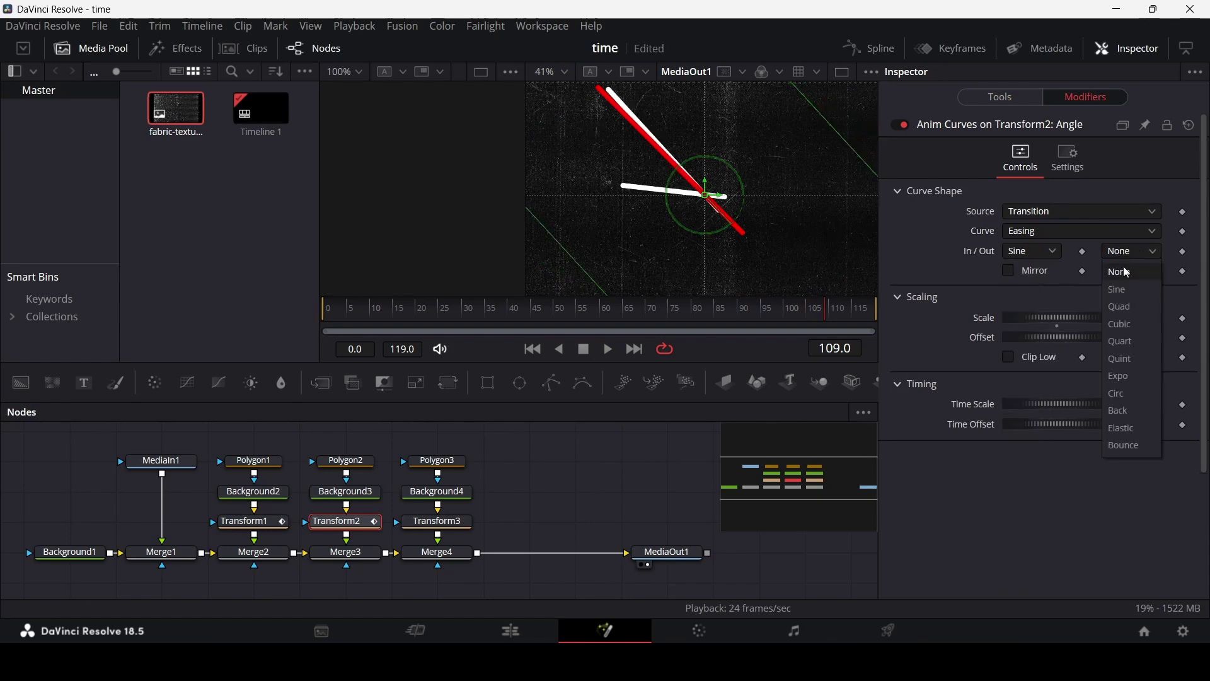
pyautogui.click(1131, 324)
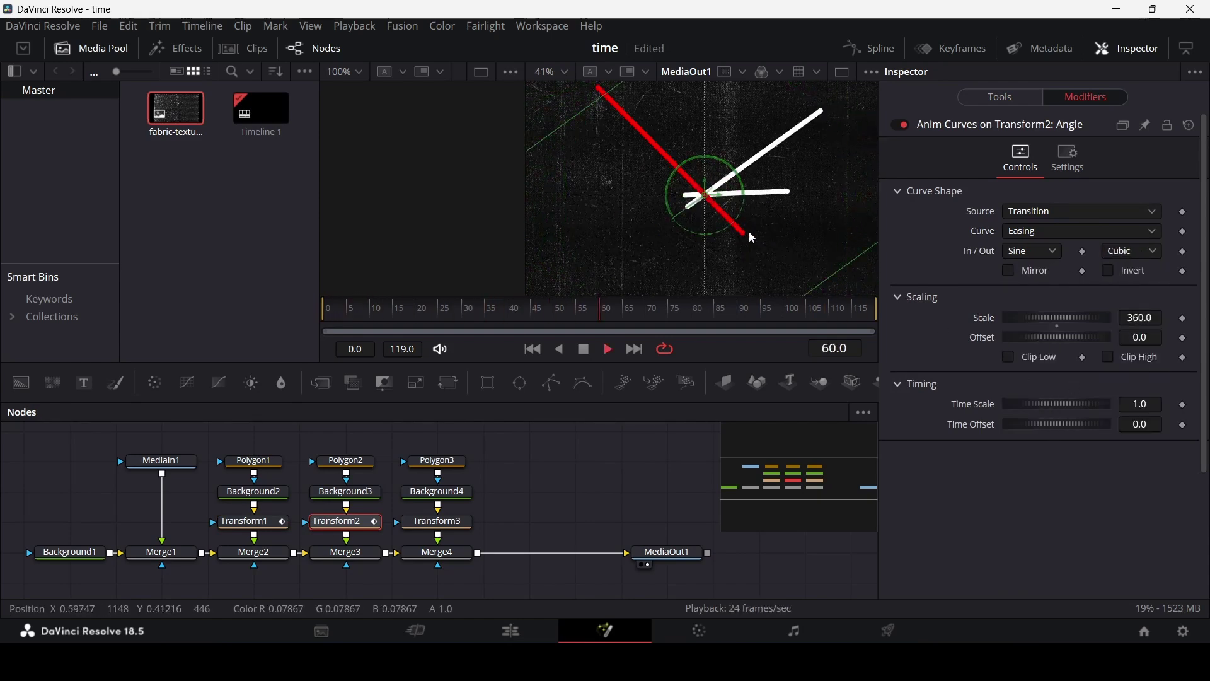
pyautogui.press('space')
pyautogui.click(414, 528)
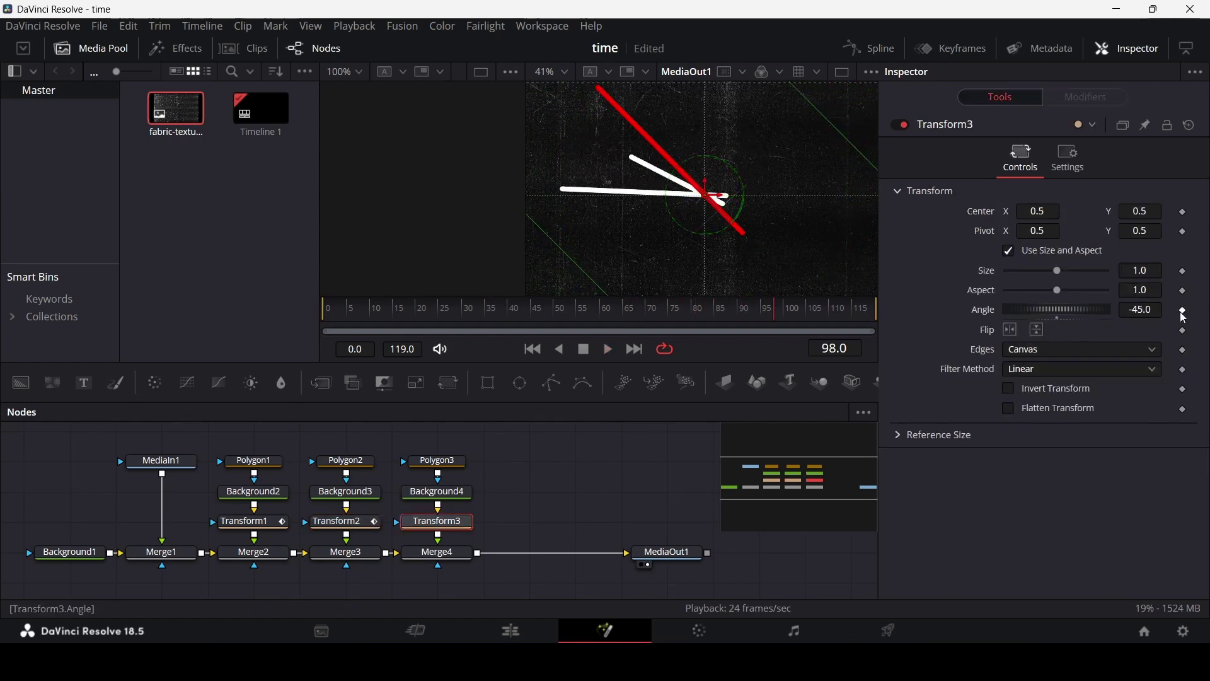
# Drive the red hand's Transform3 Angle with an Anim Curves modifier.
pyautogui.rightClick(1188, 315)
pyautogui.moveTo(1156, 376)
pyautogui.click(1017, 376)
# Make the curve Easing with Sine in and Quad out, then play the animation.
pyautogui.click(1028, 230)
pyautogui.click(1021, 255)
pyautogui.click(1021, 252)
pyautogui.click(1031, 292)
pyautogui.click(1134, 252)
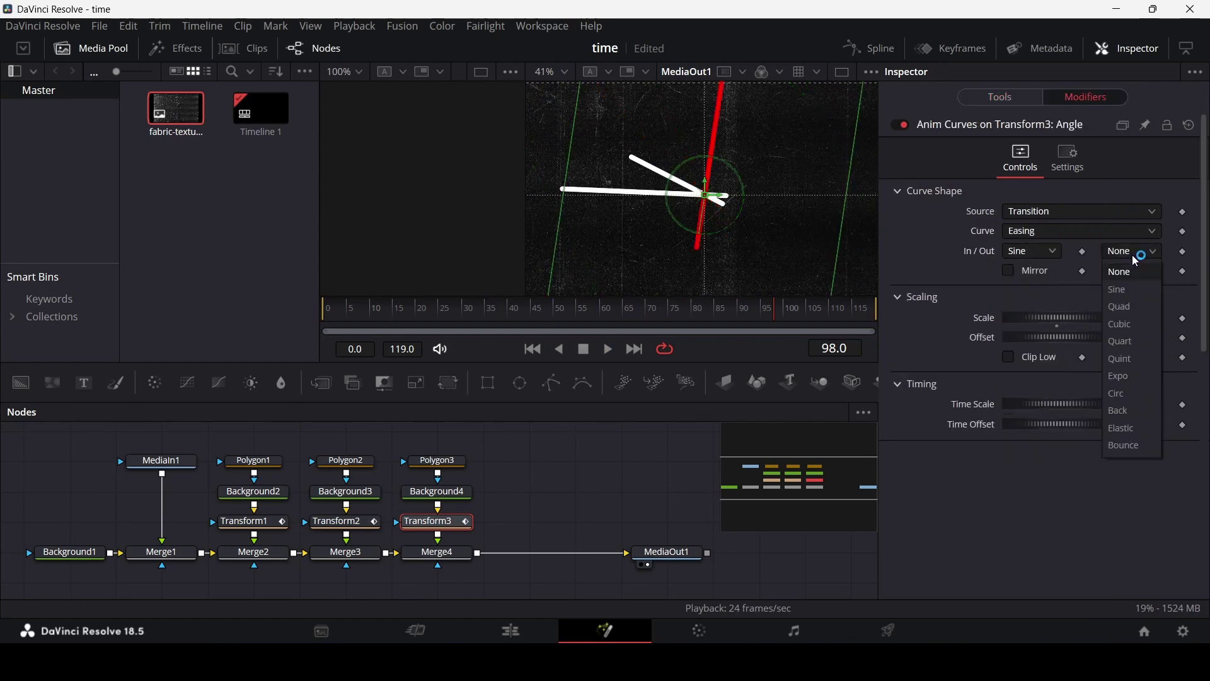
pyautogui.click(1131, 411)
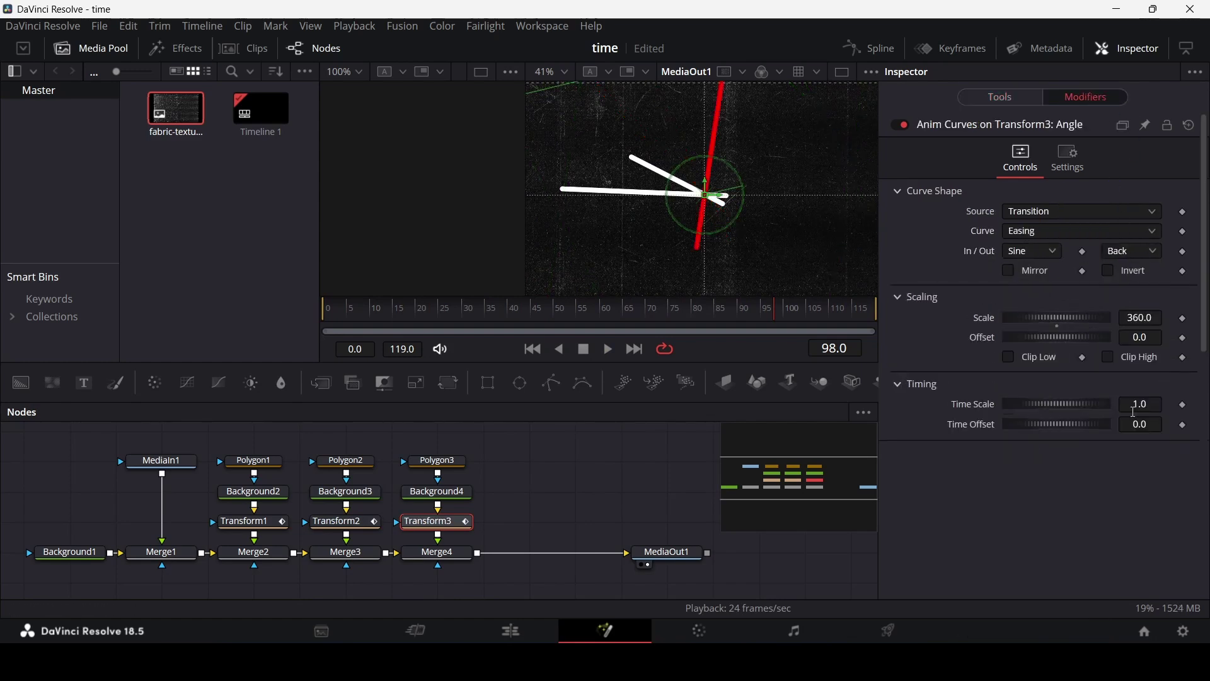
pyautogui.click(627, 441)
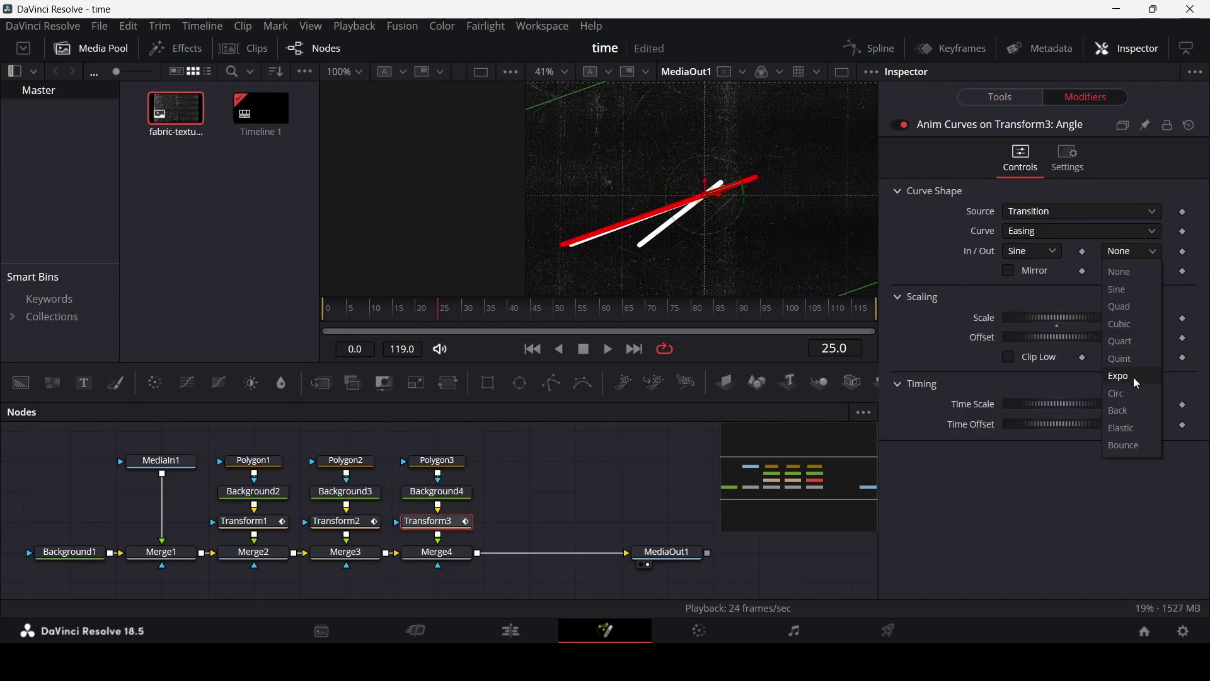
pyautogui.click(1129, 307)
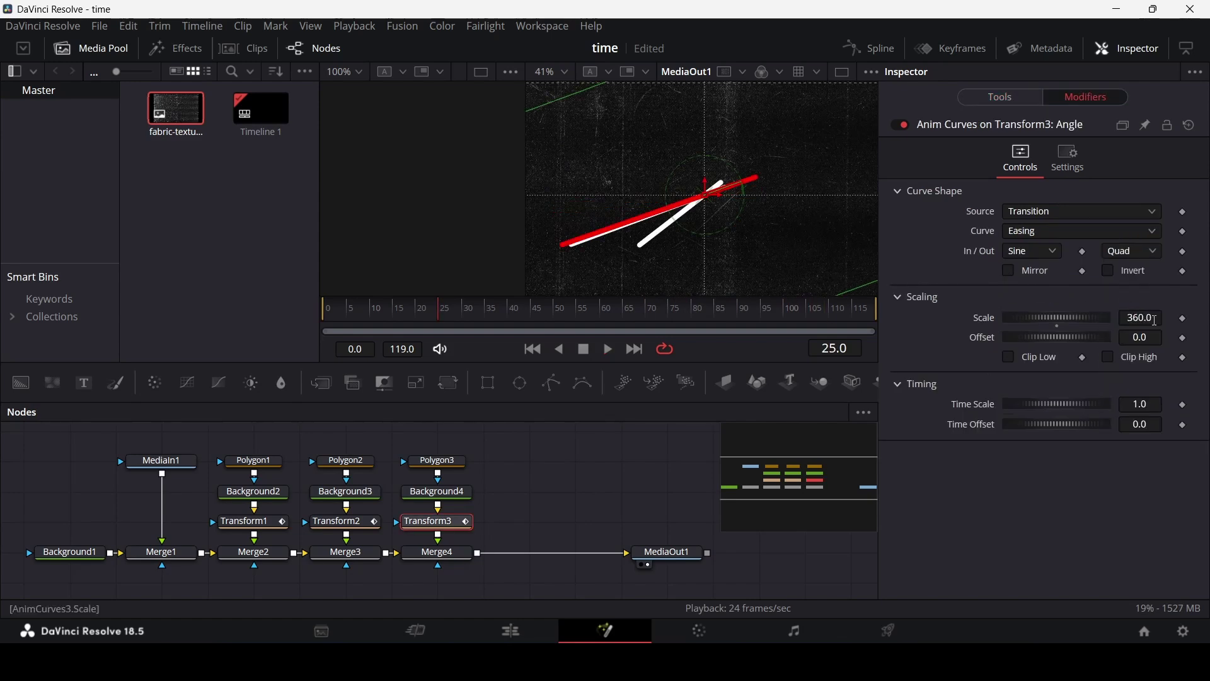
pyautogui.press('space')
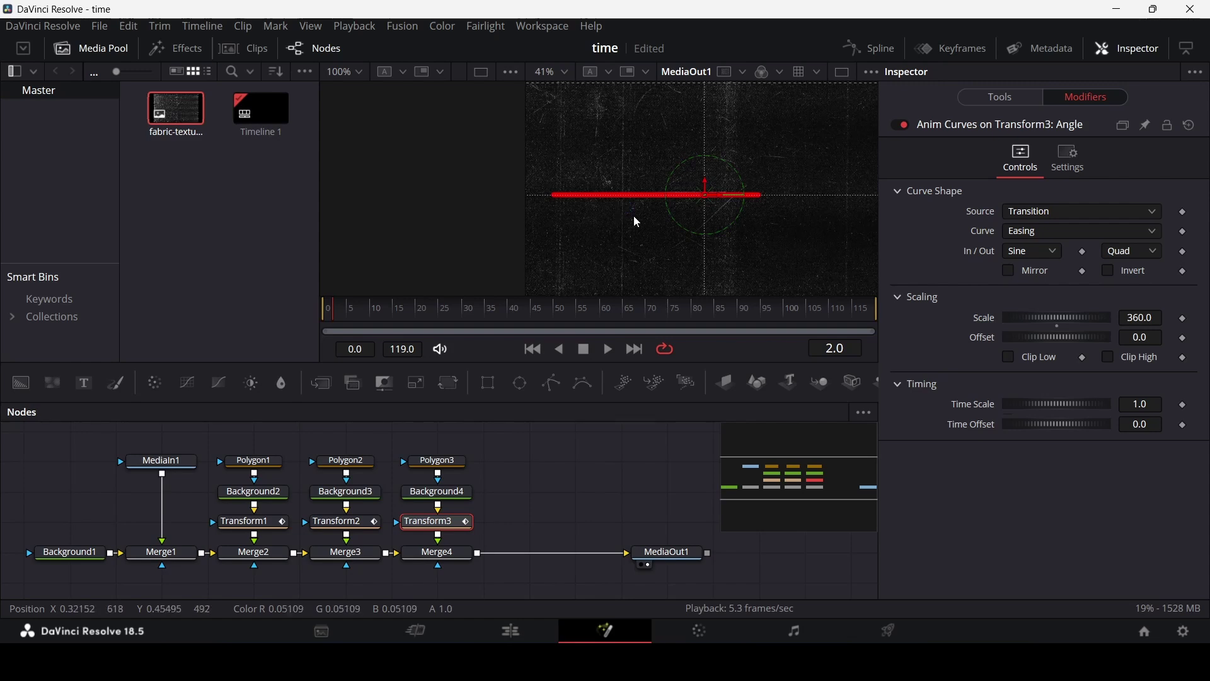
# Set the red hand's Anim Curves Scale to 360 after previewing it at 180.
pyautogui.click(1159, 319)
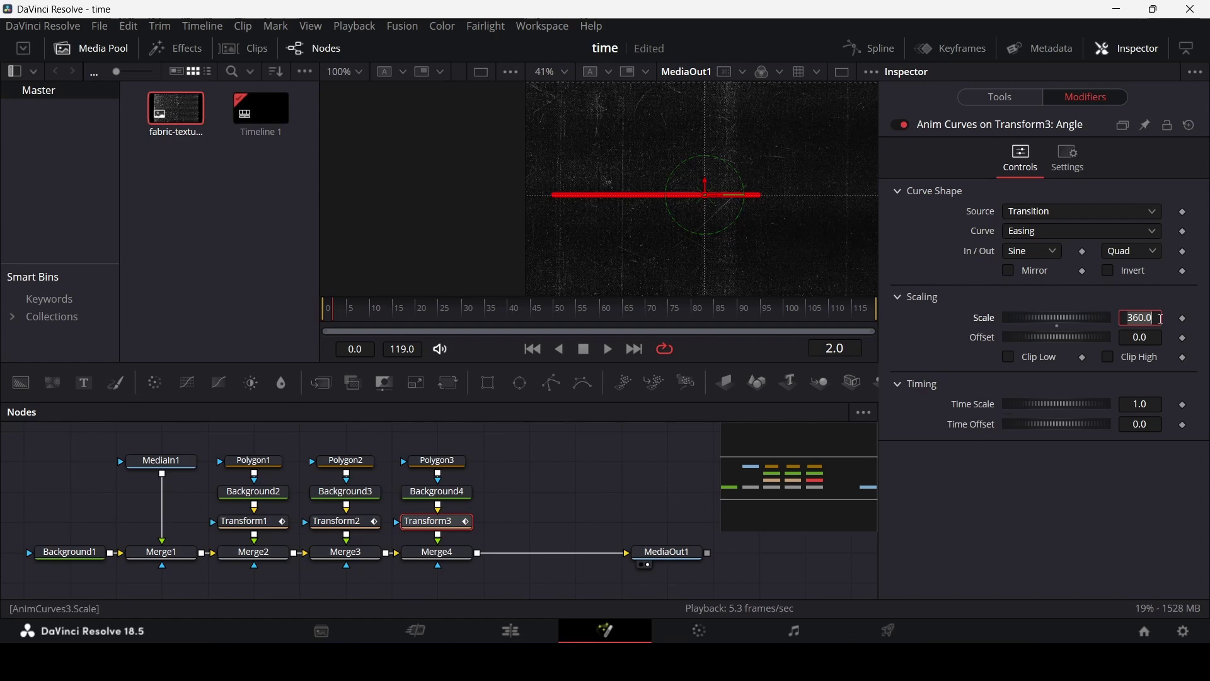
pyautogui.write('180')
pyautogui.press('Tab')
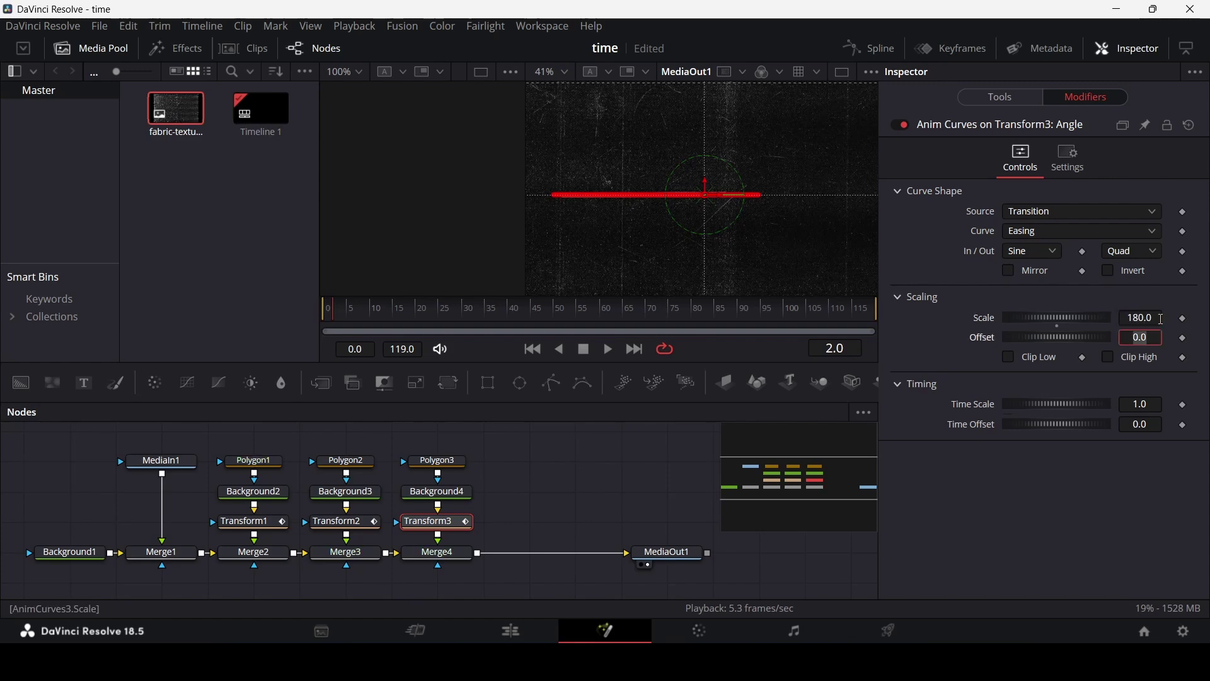
pyautogui.press('space')
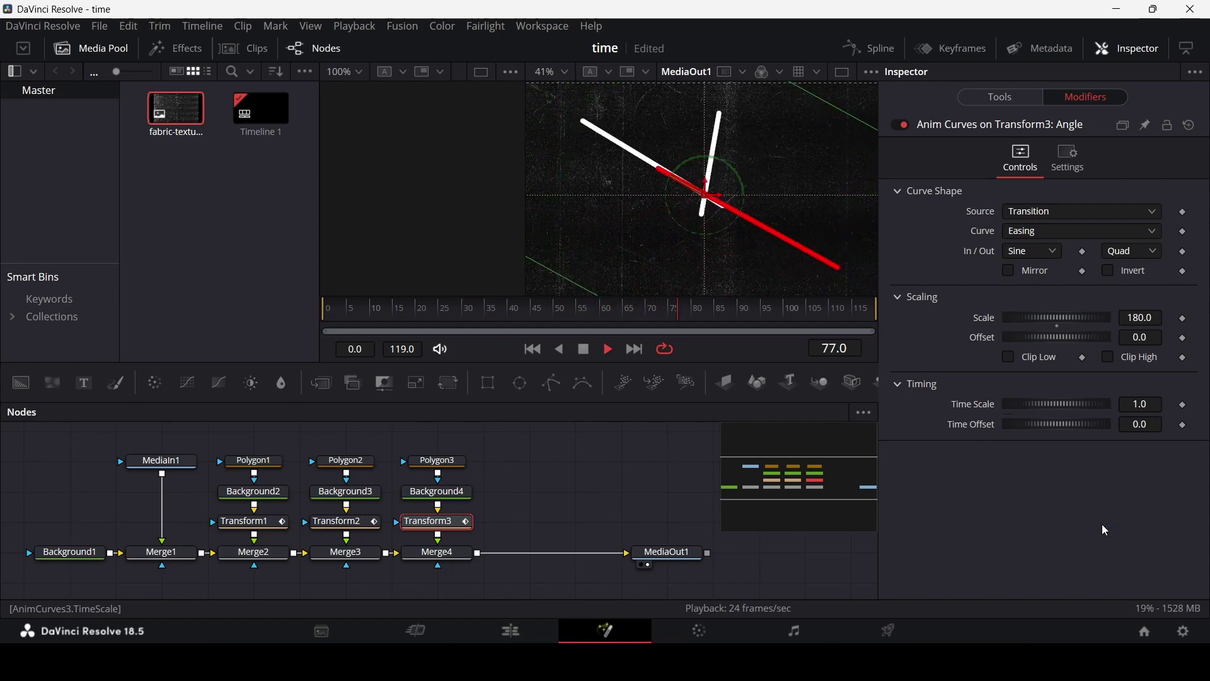
pyautogui.press('space')
pyautogui.click(1142, 317)
pyautogui.write('360')
pyautogui.press('Return')
# Set Transform2's Anim Curves Scale to 95.
pyautogui.click(343, 528)
pyautogui.click(1143, 317)
pyautogui.write('90')
pyautogui.press('BackSpace')
pyautogui.press('BackSpace')
pyautogui.write('180')
pyautogui.press('Return')
pyautogui.write('95')
pyautogui.press('Tab')
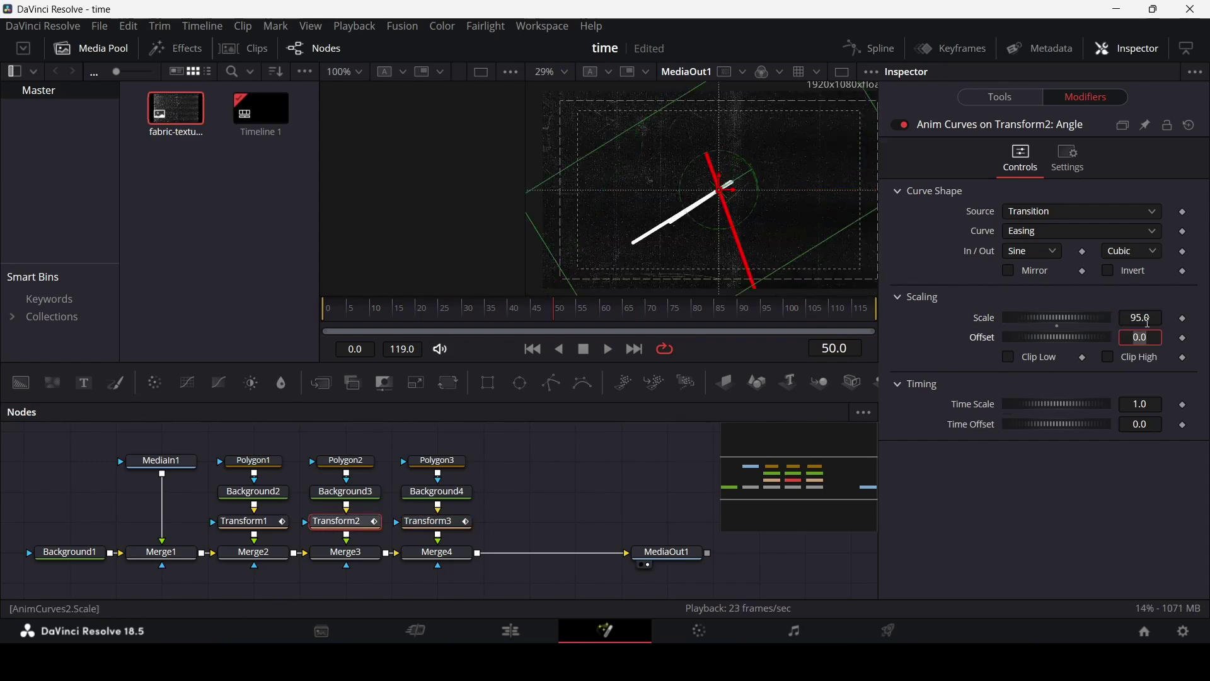
pyautogui.click(252, 522)
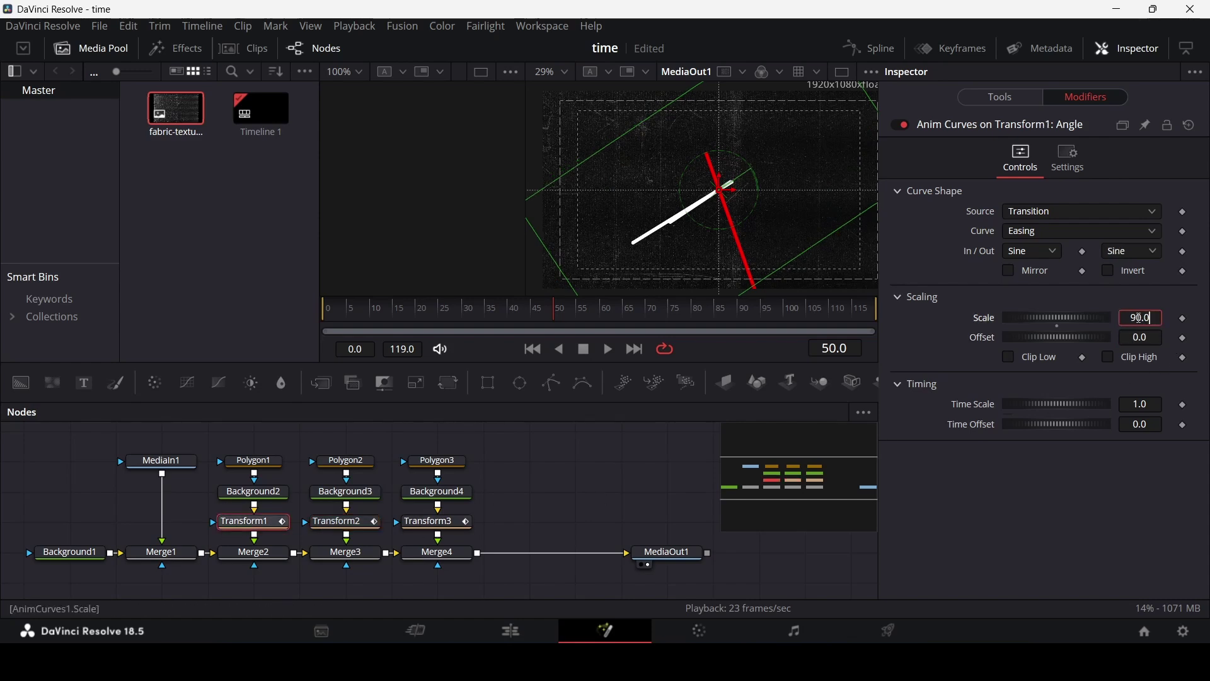
# Deselect the hand transform and stop the clock animation's preview playback.
pyautogui.click(634, 463)
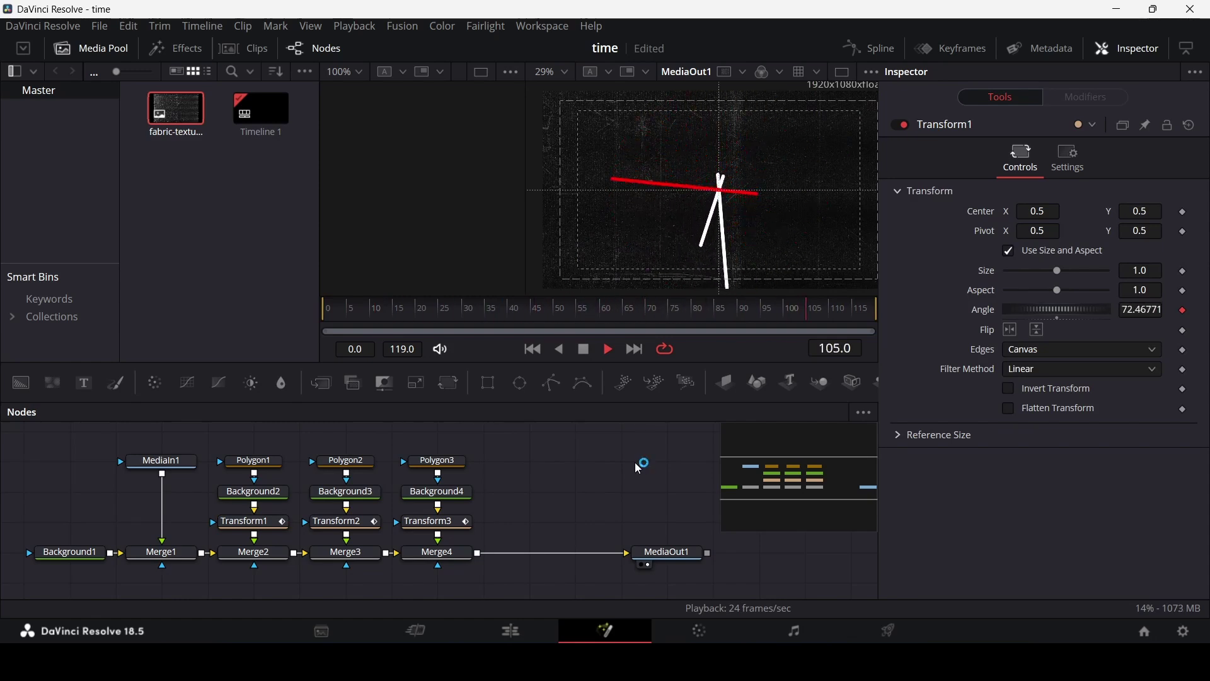
pyautogui.press('space')
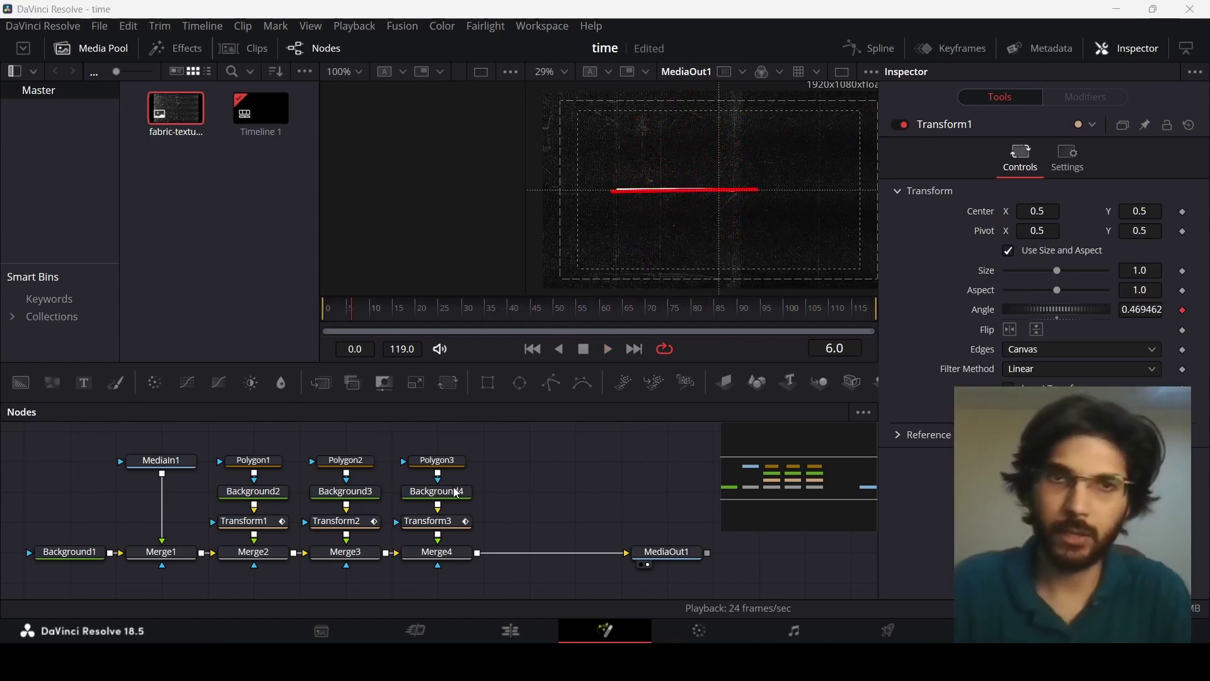